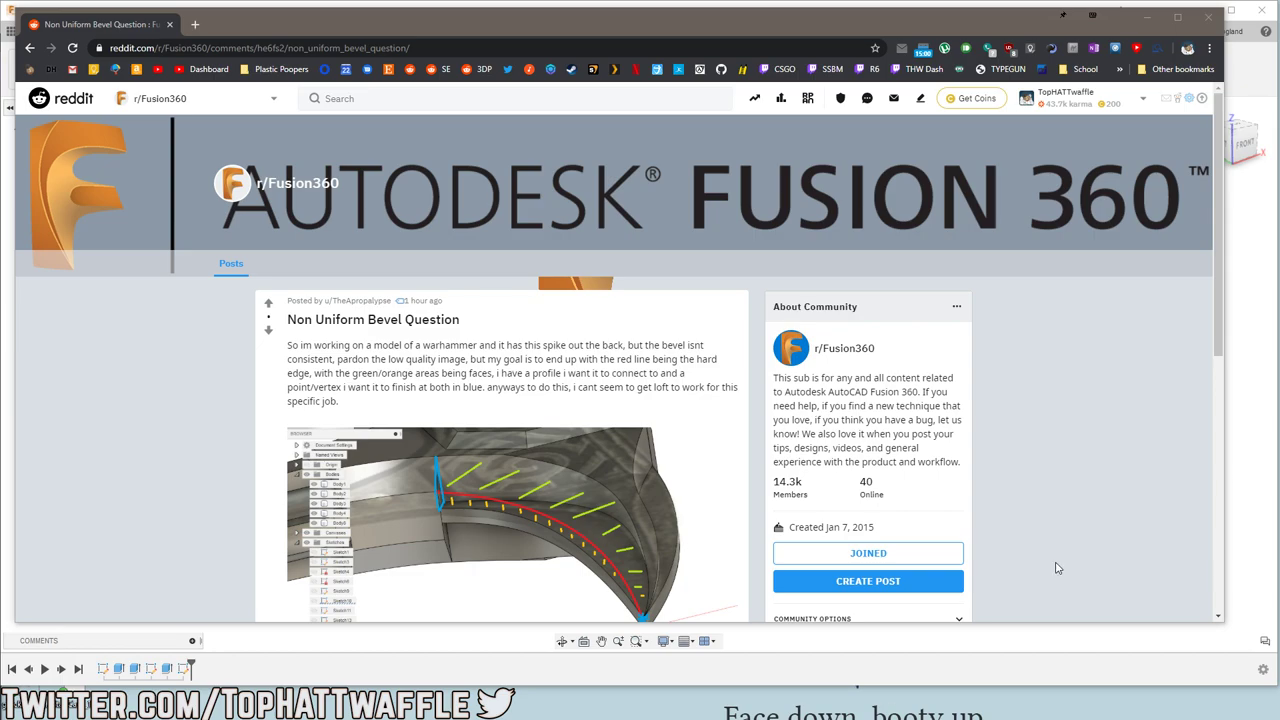
Step: Examine the non-uniform bevel question and its annotated image in the Reddit post, and switch to Fusion 360
scroll(1072, 450, "down", 3)
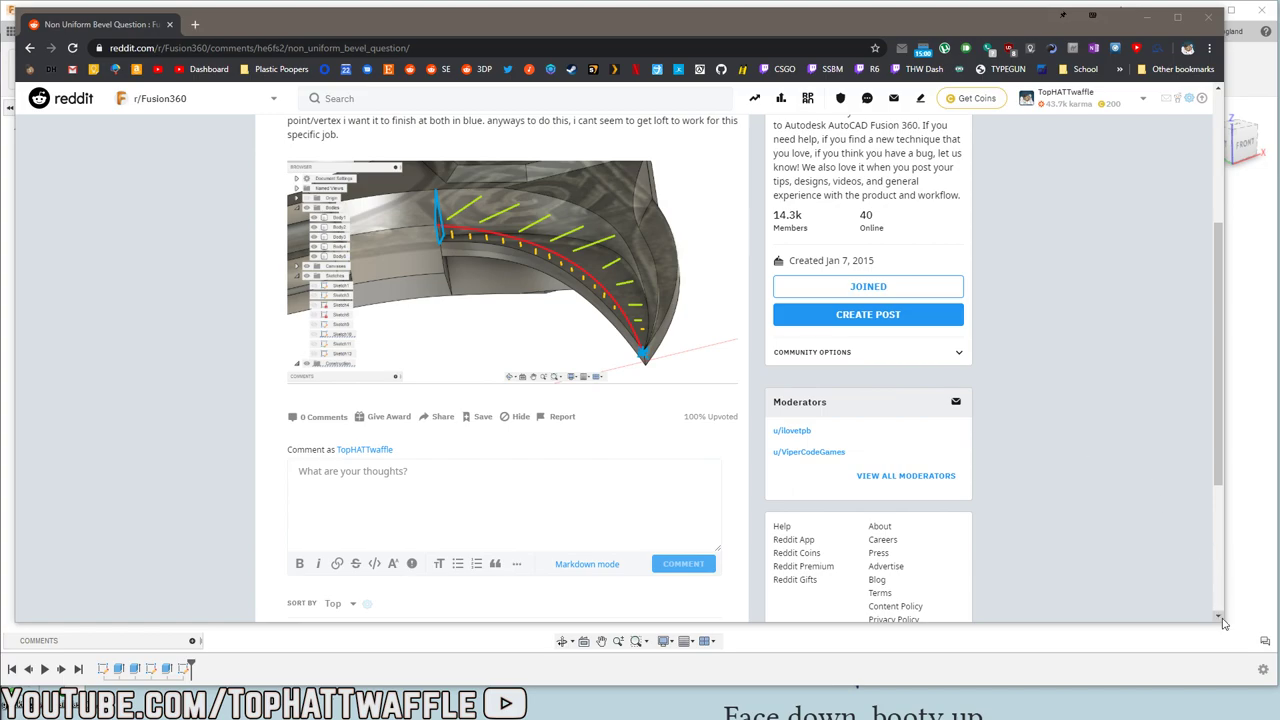
left_click_drag(1221, 621, 1255, 651)
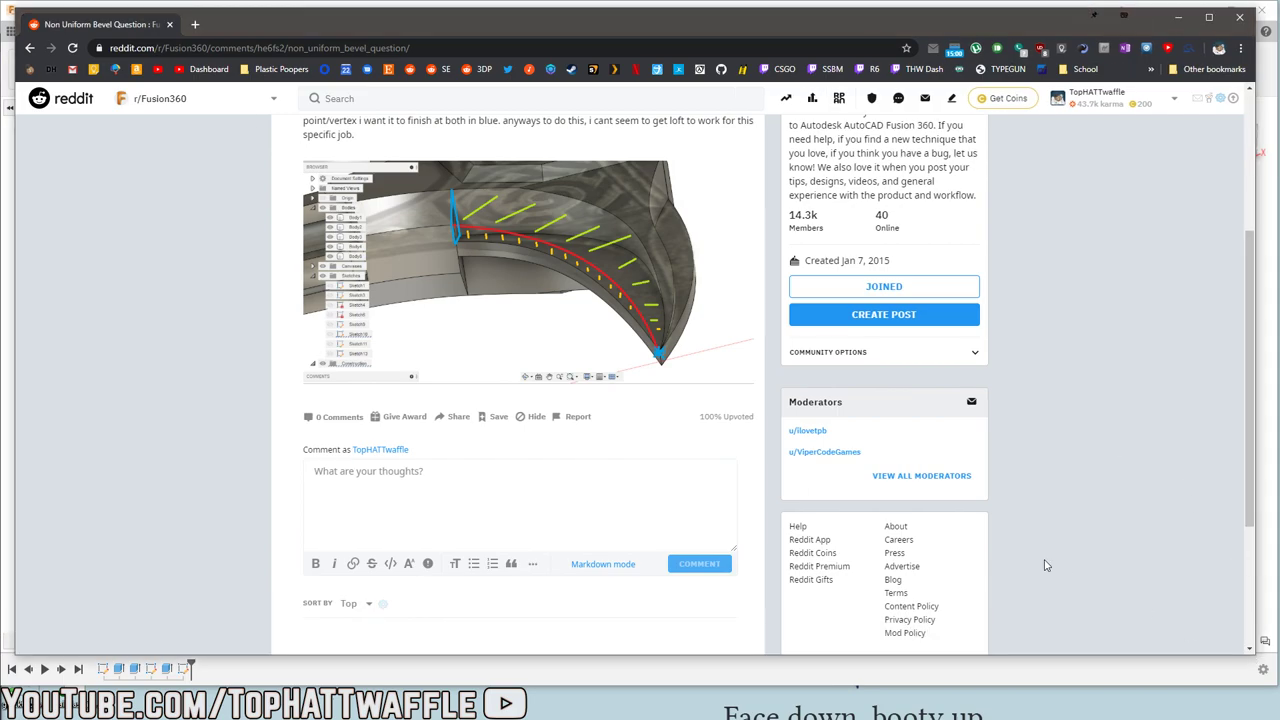
scroll(1136, 557, "up", 2)
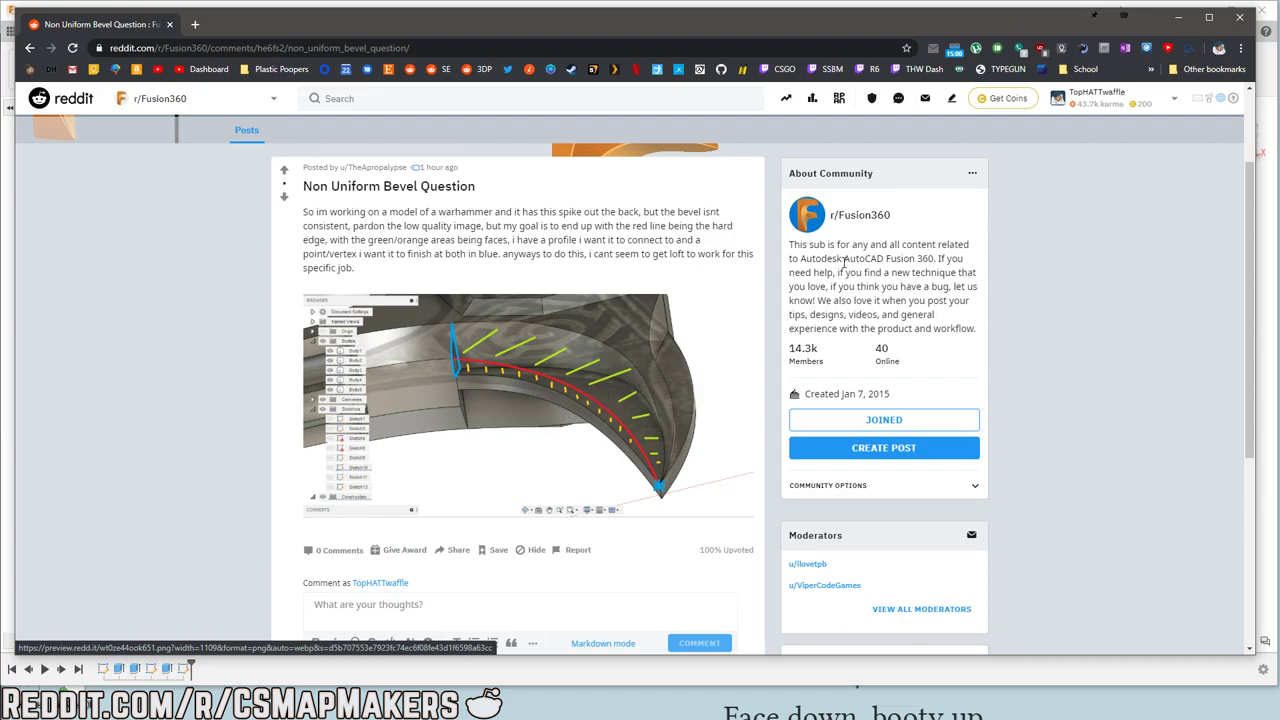
left_click_drag(524, 25, 576, 85)
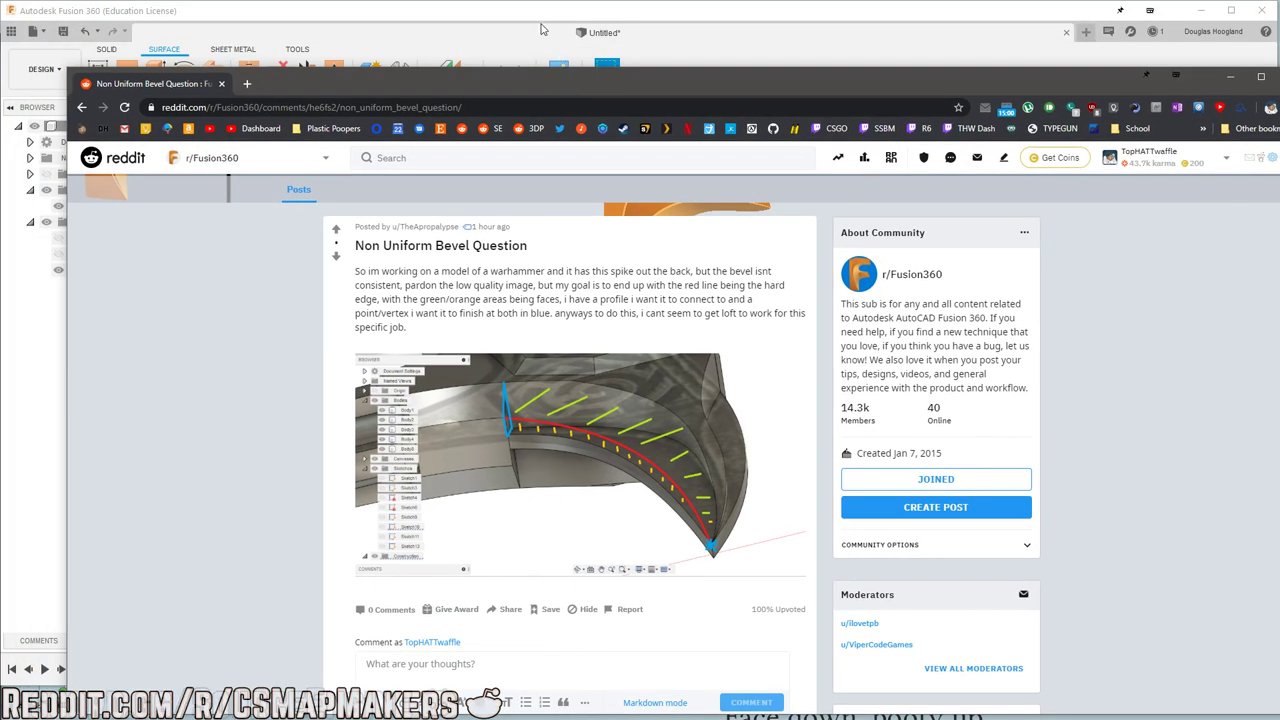
left_click(543, 29)
Step: Open Sketch7, the bevel profile at the wide end of the curved body, for editing
mouse_move(600, 372)
middle_mouse_down("shift")
mouse_move(643, 378)
mouse_move(594, 377)
mouse_move(660, 333)
middle_mouse_up("shift")
mouse_move(486, 409)
middle_mouse_down("shift")
mouse_move(670, 310)
mouse_move(630, 321)
mouse_move(498, 421)
middle_mouse_up("shift")
scroll(631, 321, "up", 4)
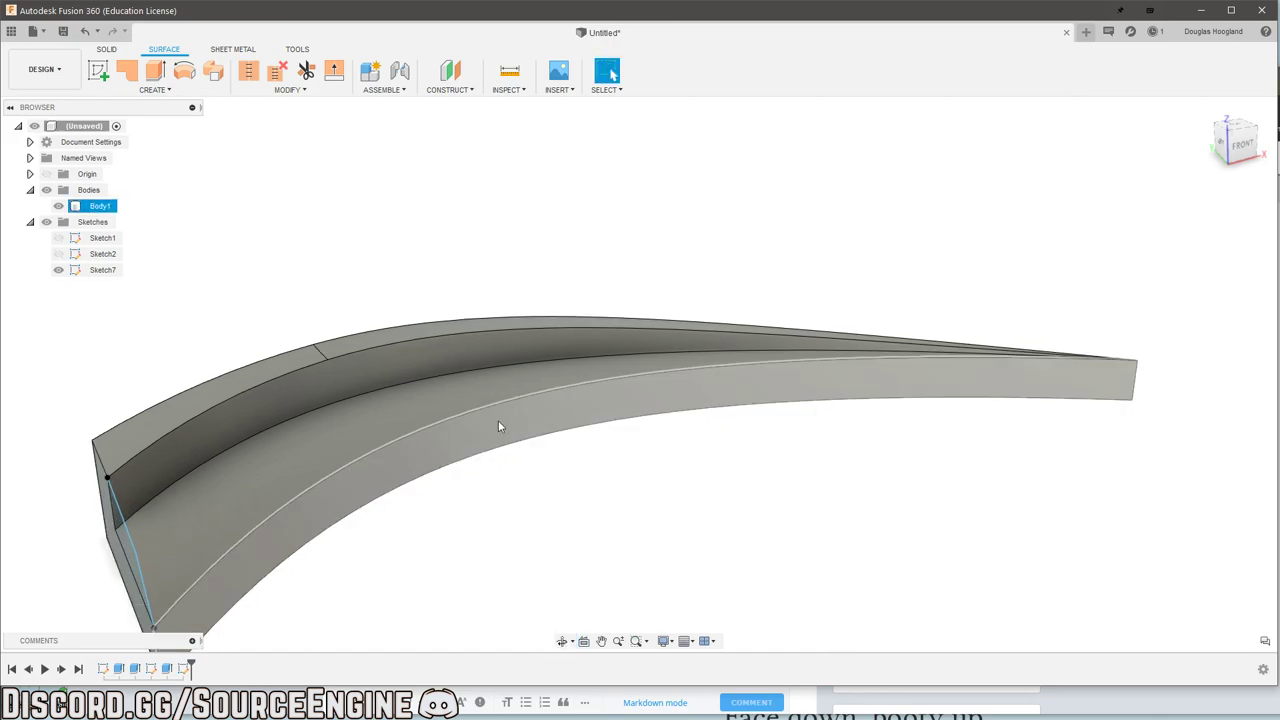
scroll(498, 421, "down", 2)
middle_click_drag(790, 343, 852, 334)
double_click(183, 672)
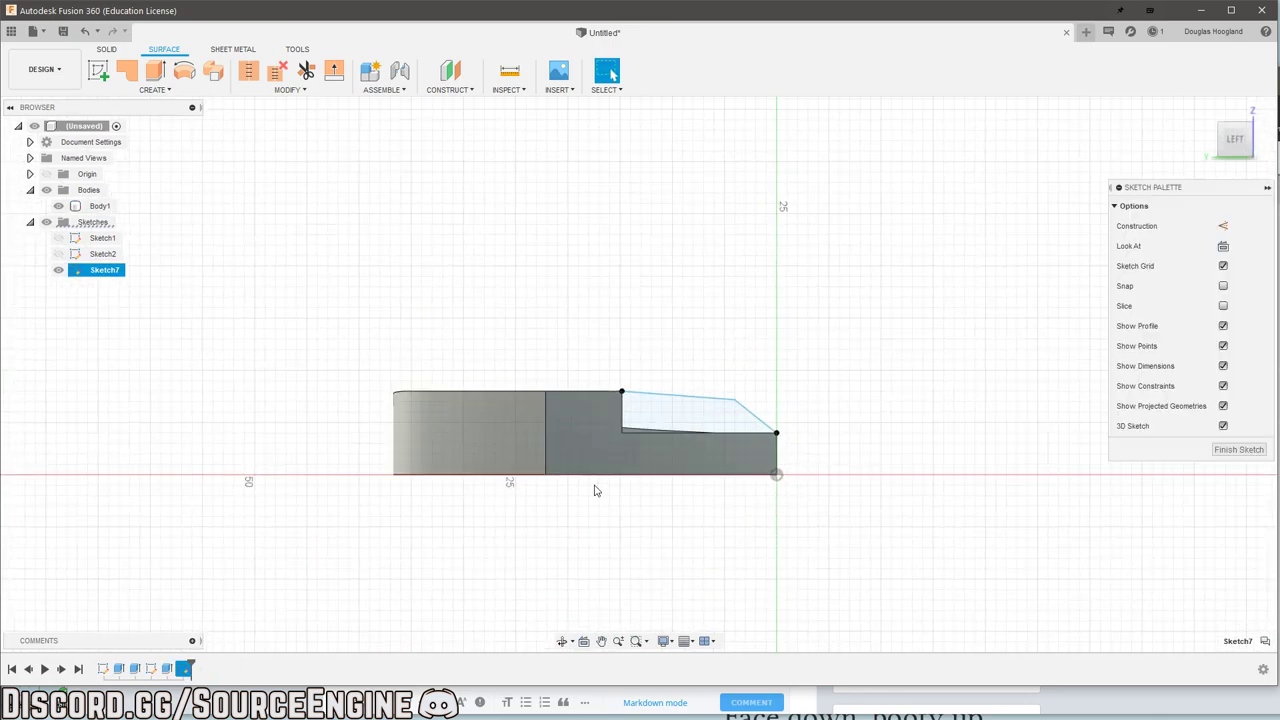
Step: Bring the upper vertex at the body's pointed tip into the sketch as a reference point
mouse_move(691, 449)
middle_mouse_down("shift")
mouse_move(702, 462)
mouse_move(620, 490)
middle_mouse_up("shift")
mouse_move(620, 490)
middle_mouse_down()
mouse_move(691, 460)
mouse_move(633, 480)
middle_mouse_up()
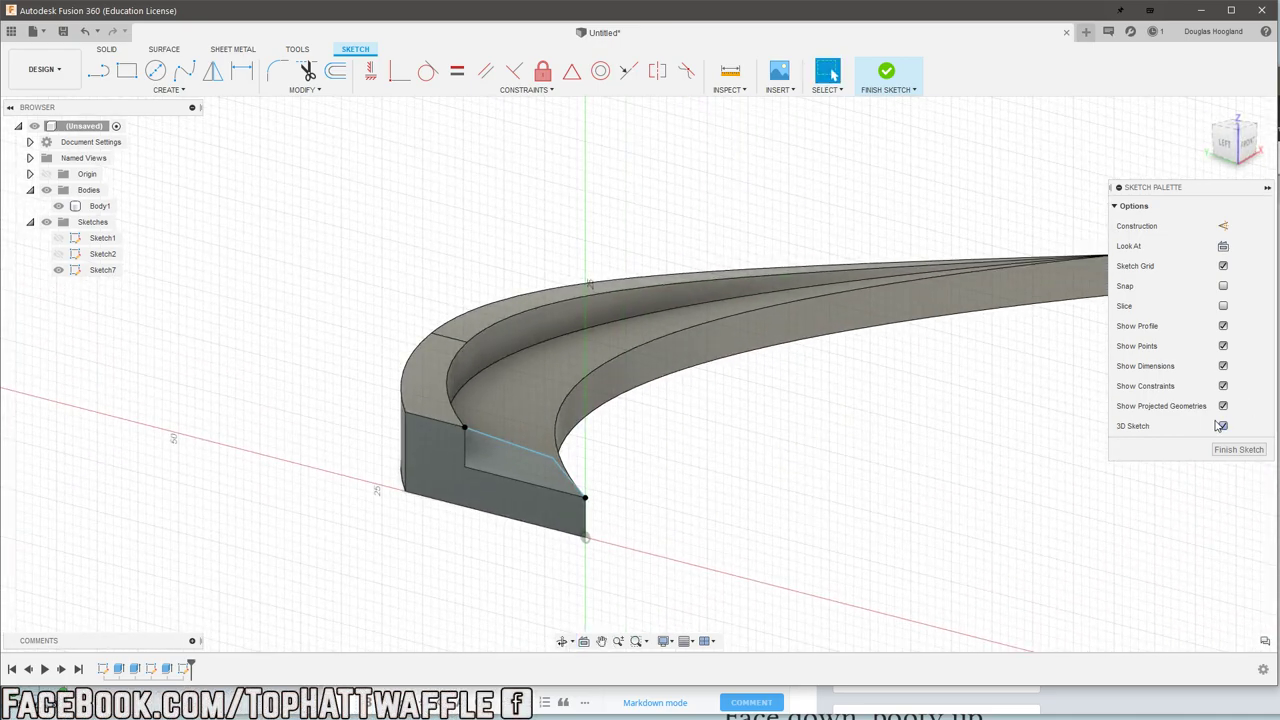
mouse_move(854, 440)
middle_mouse_down()
mouse_move(740, 480)
mouse_move(511, 512)
middle_mouse_up()
type("s")
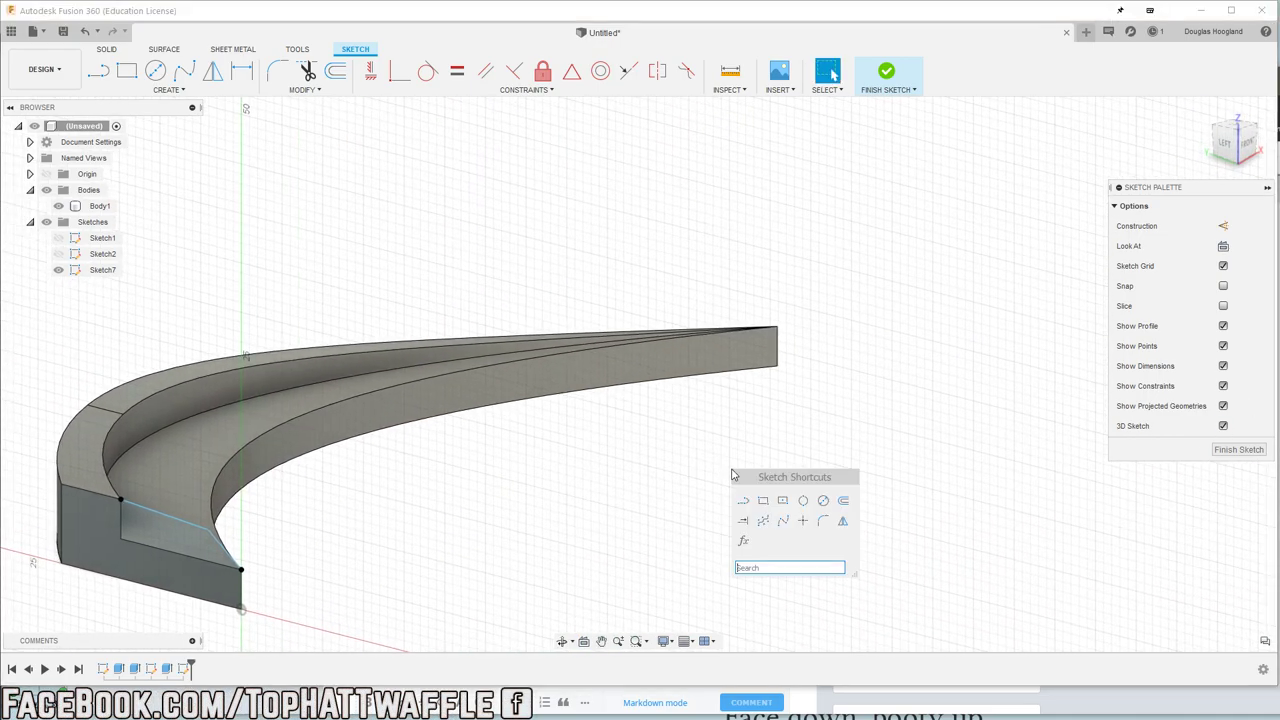
type("in")
key("Return")
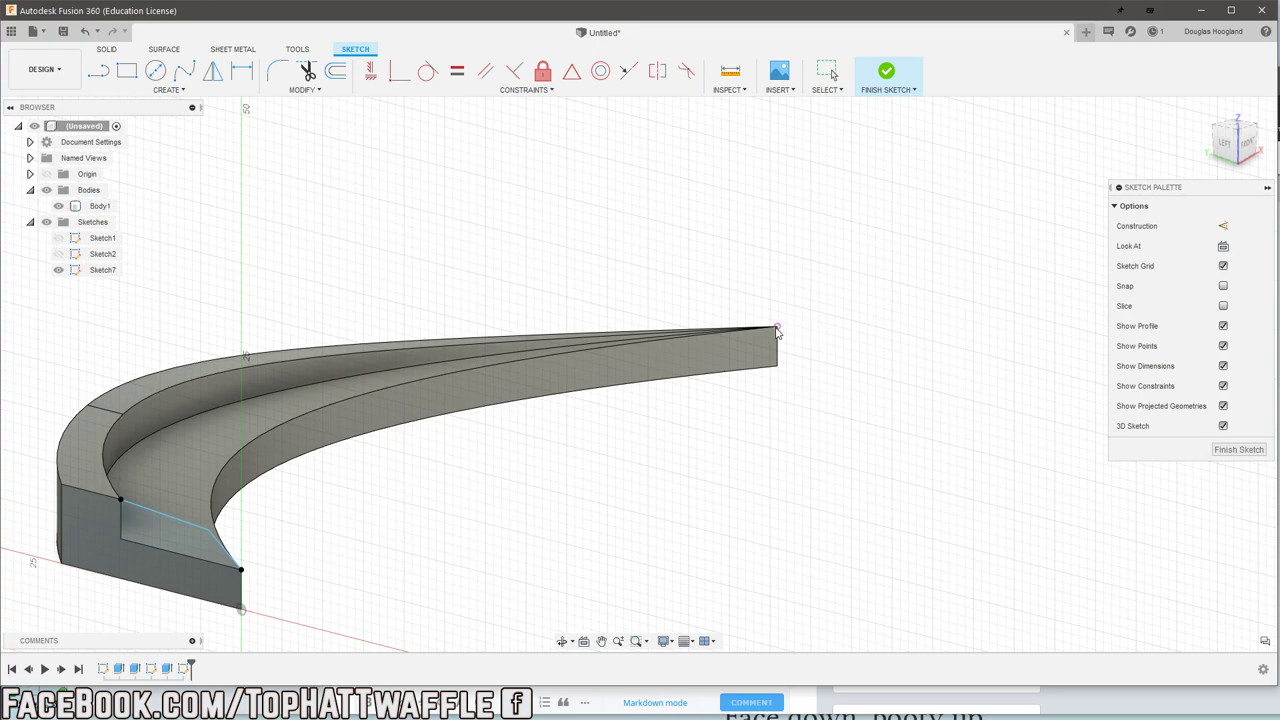
middle_click_drag(728, 349, 867, 365)
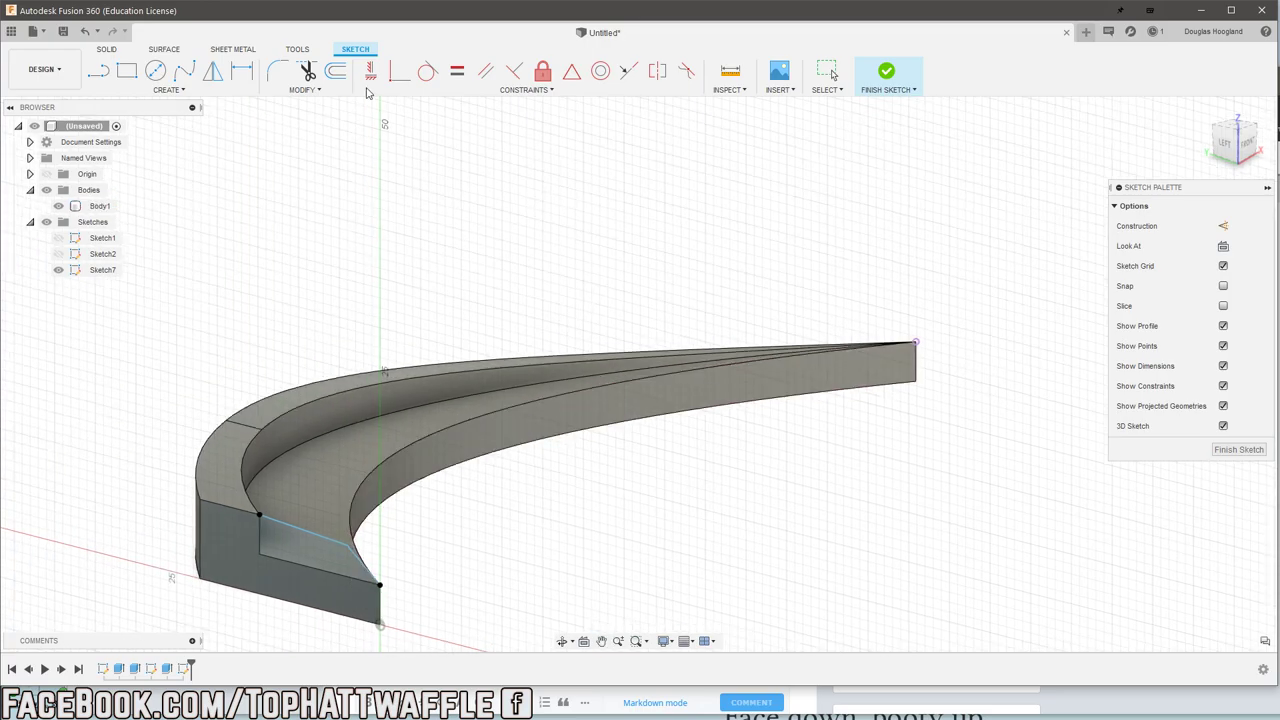
Step: Draw a three-point spline from the profile's bend across the recess floor to the tip point, and compare it with the post's image
left_click(183, 83)
mouse_move(820, 412)
middle_mouse_down()
mouse_move(753, 331)
mouse_move(719, 351)
middle_mouse_up()
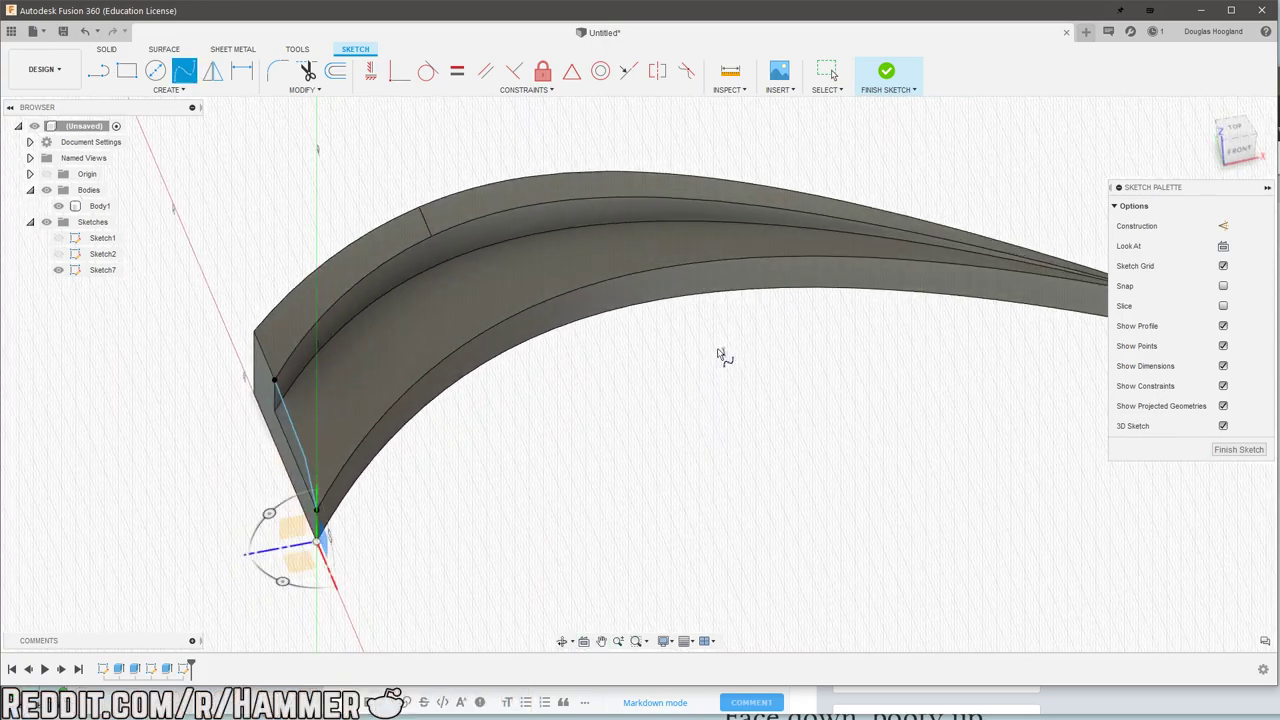
middle_click_drag(304, 460, 343, 428, "shift")
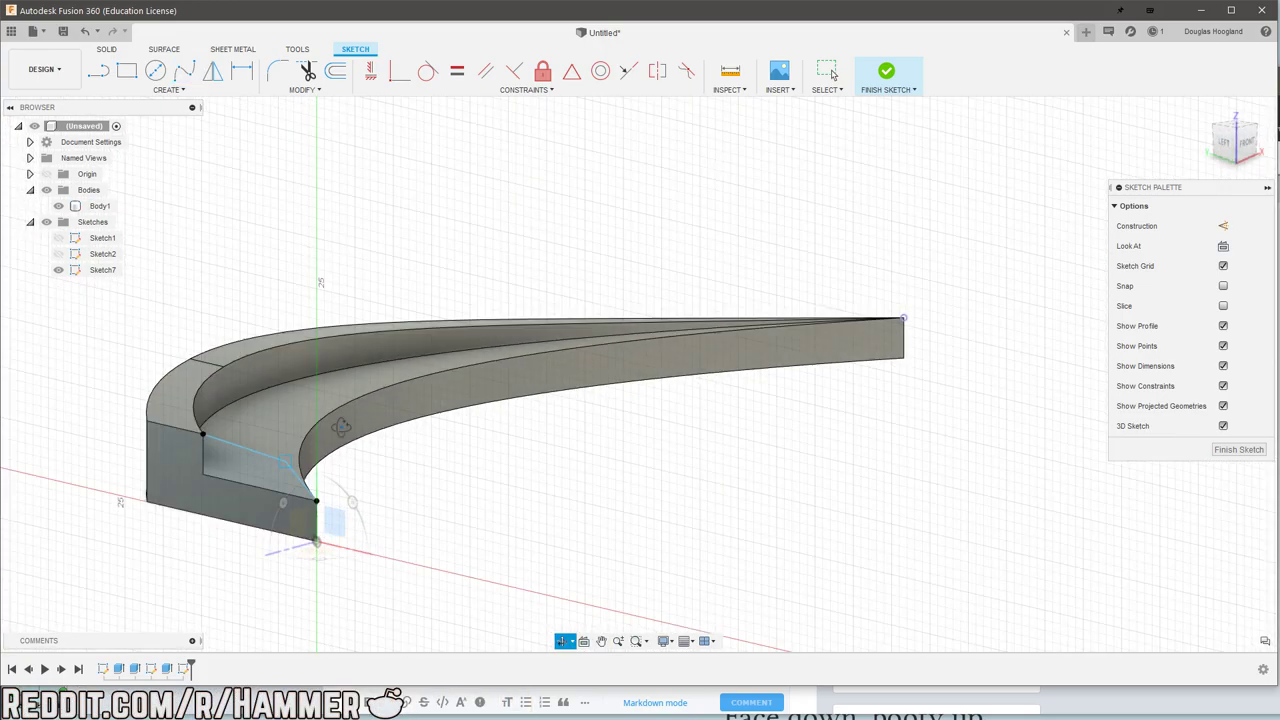
left_click(287, 466)
mouse_move(430, 388)
middle_mouse_down("shift")
mouse_move(426, 416)
mouse_move(368, 430)
middle_mouse_up("shift")
left_click(597, 320)
middle_click_drag(866, 381, 674, 358)
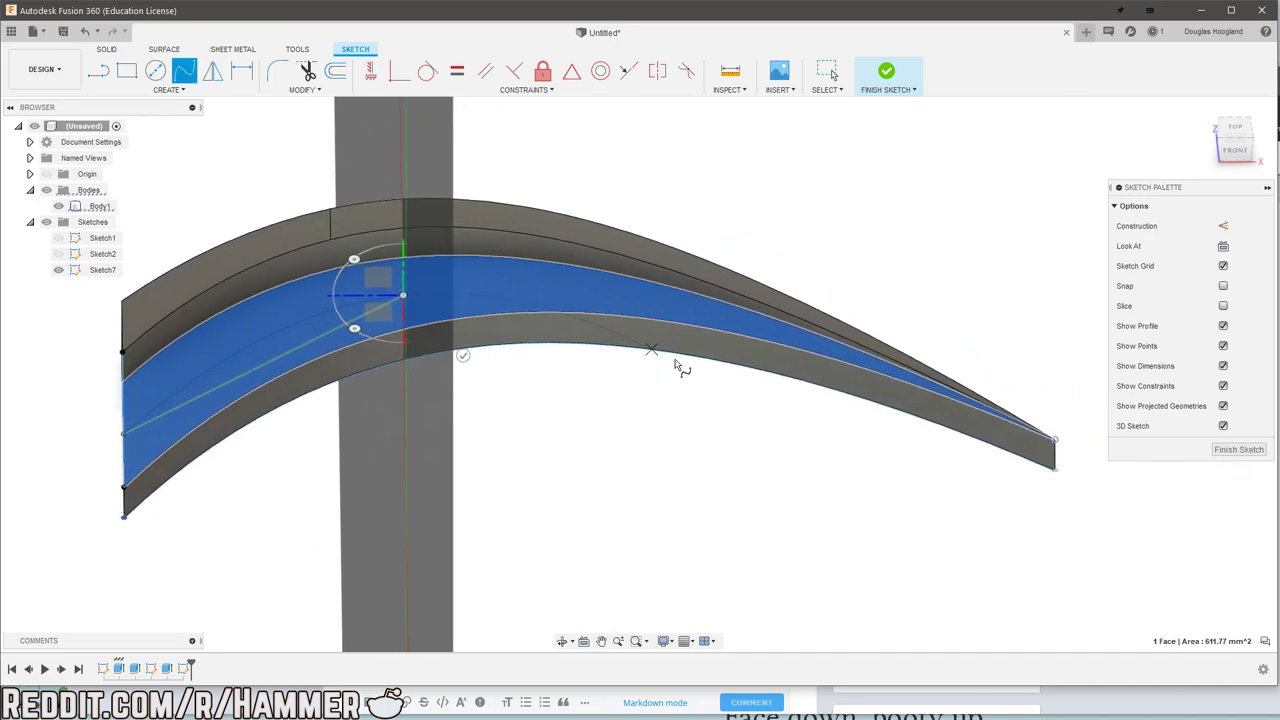
left_click(1055, 441)
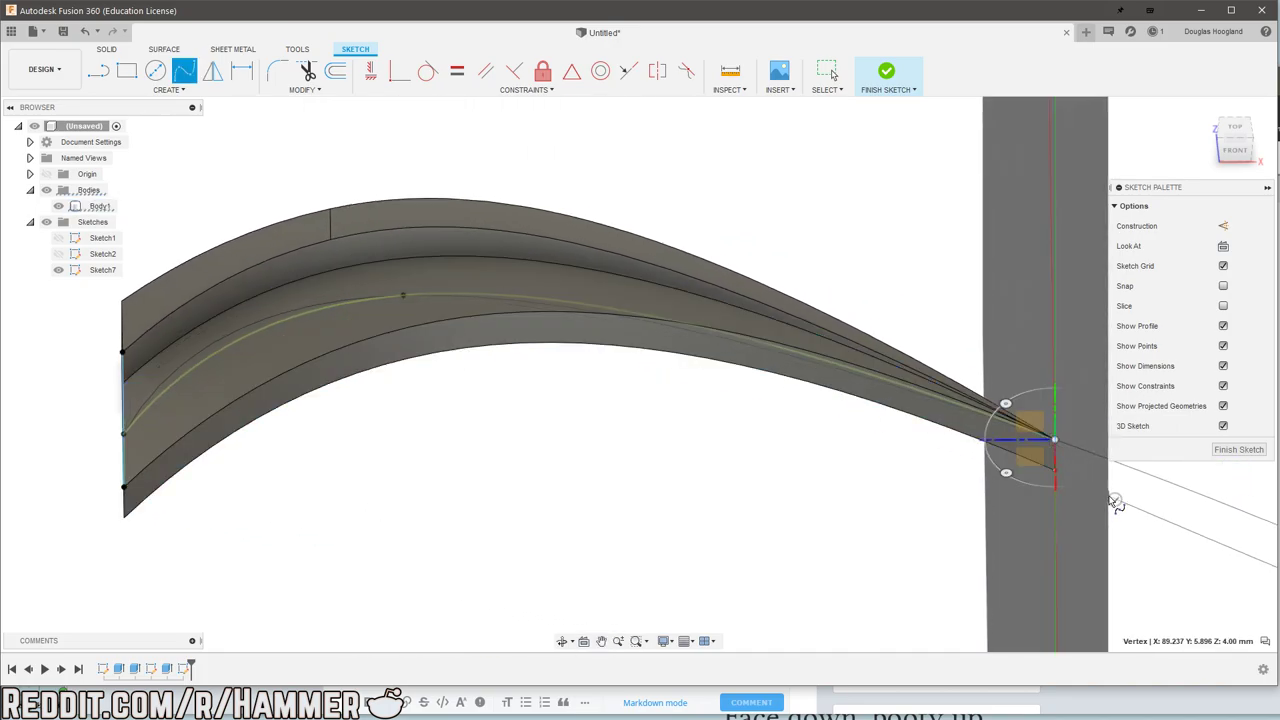
middle_click_drag(1113, 497, 622, 408, "shift")
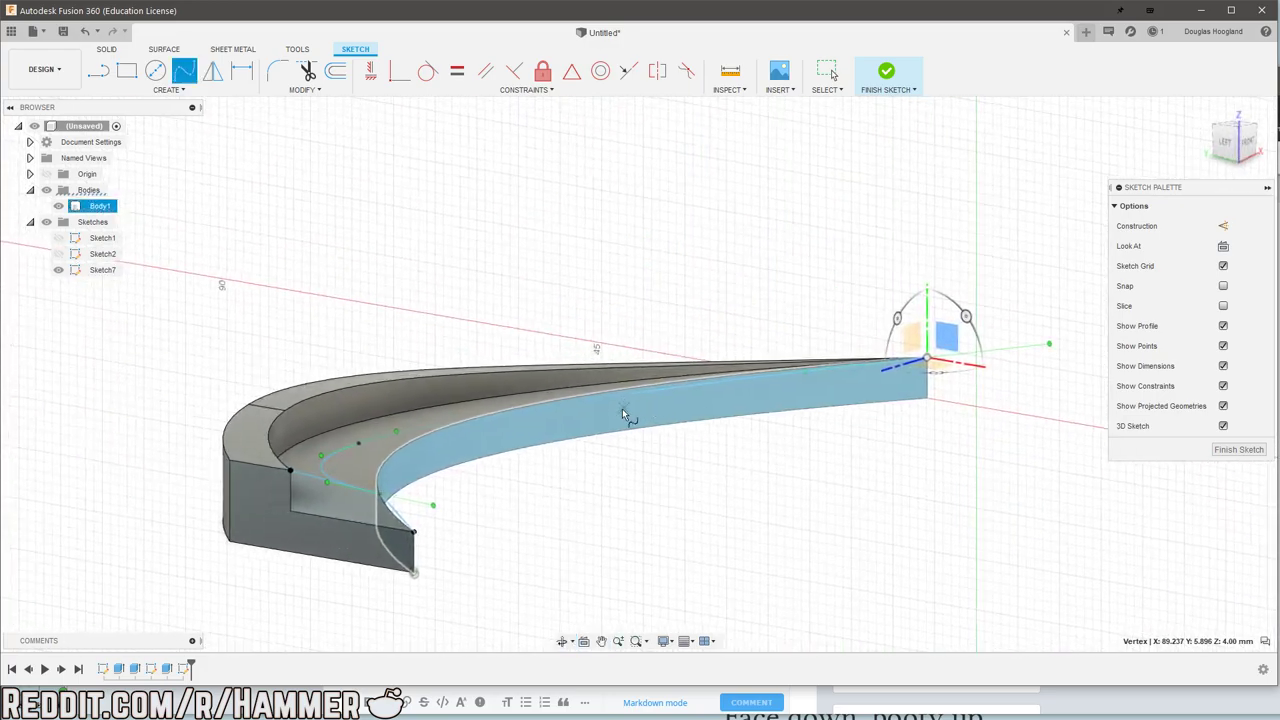
key("Escape")
key("alt+Tab")
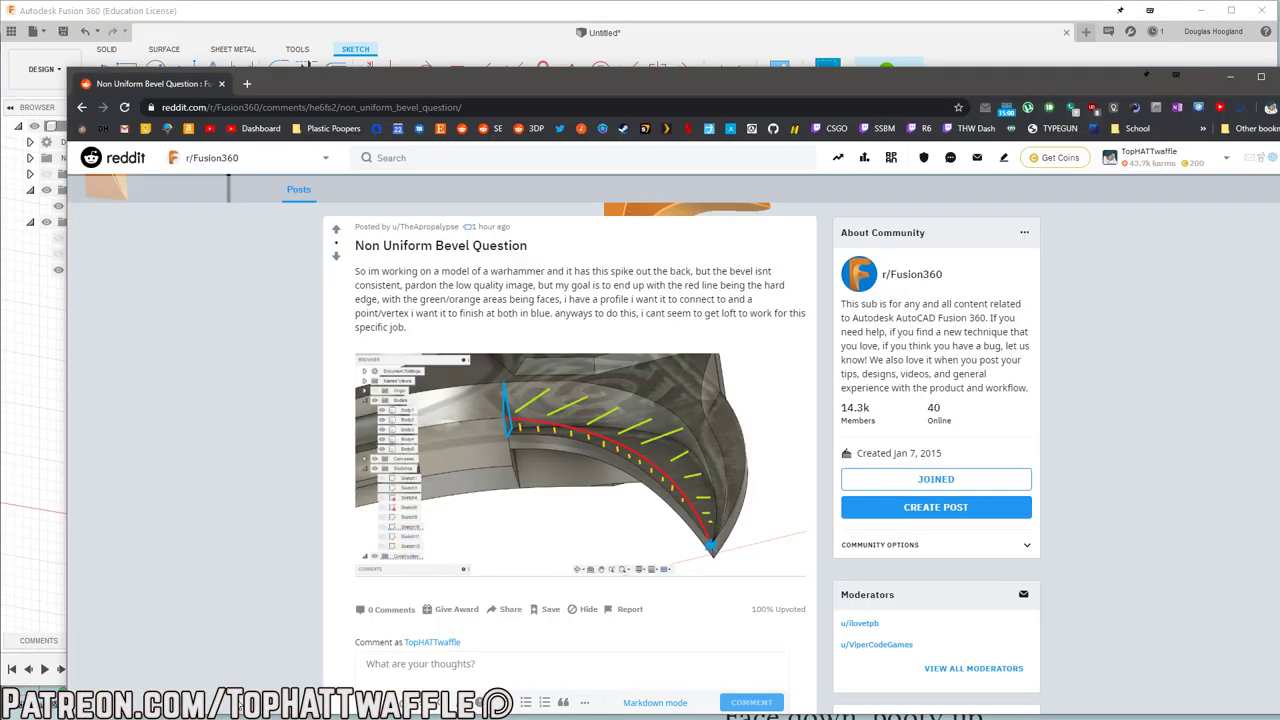
left_click(460, 20)
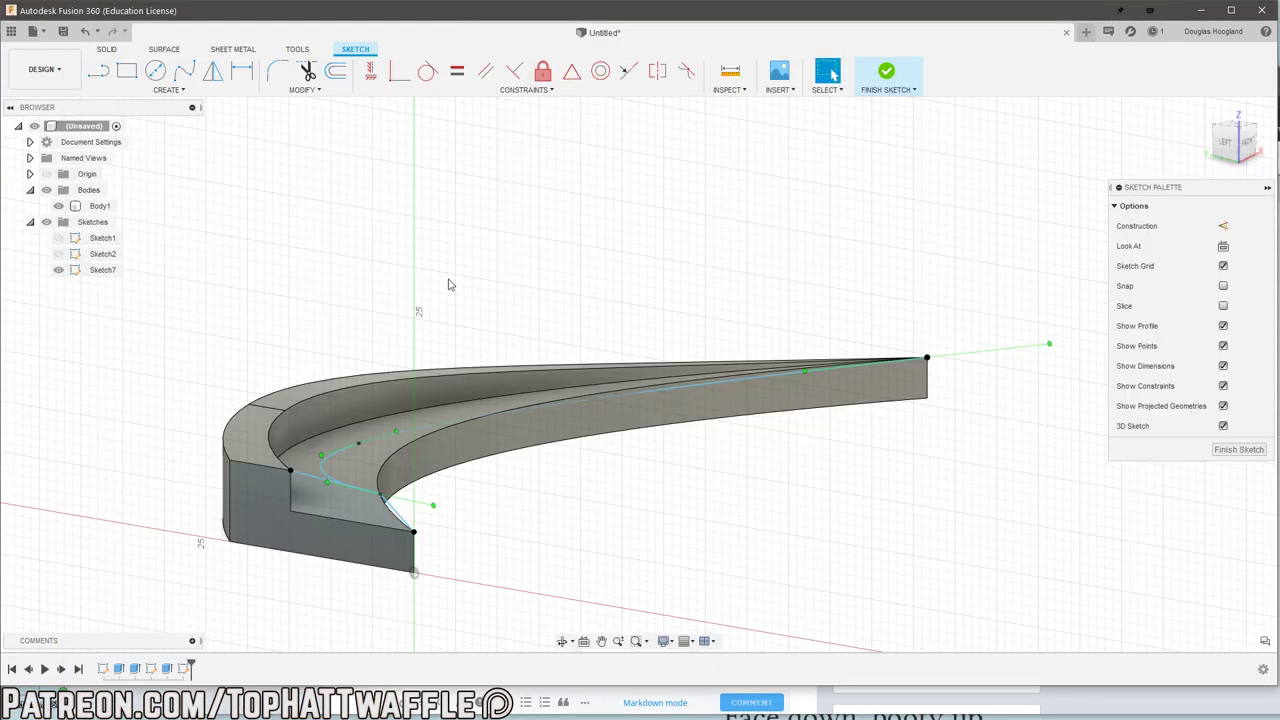
Step: Move the spline's middle point up about 3.34 mm and about 1.55 mm towards the concave edge, and finish the sketch
left_click(359, 443)
key("m")
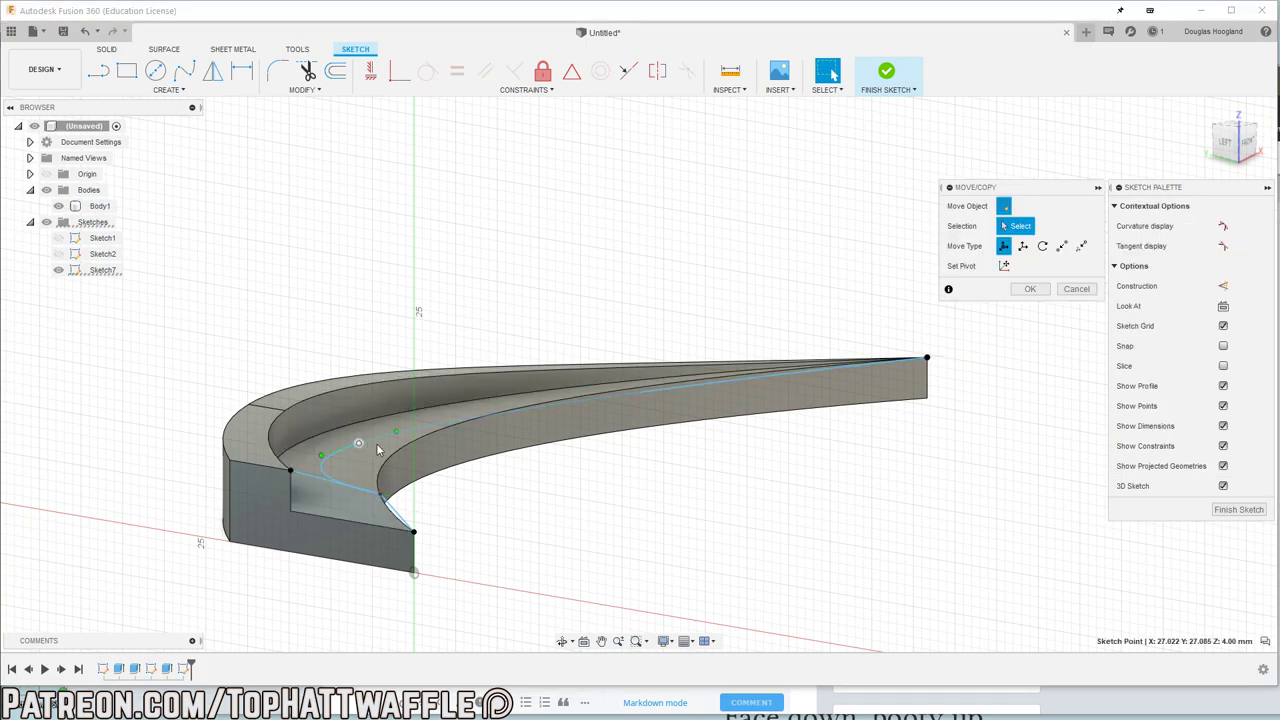
left_click_drag(359, 403, 359, 370)
middle_click_drag(368, 412, 412, 414, "shift")
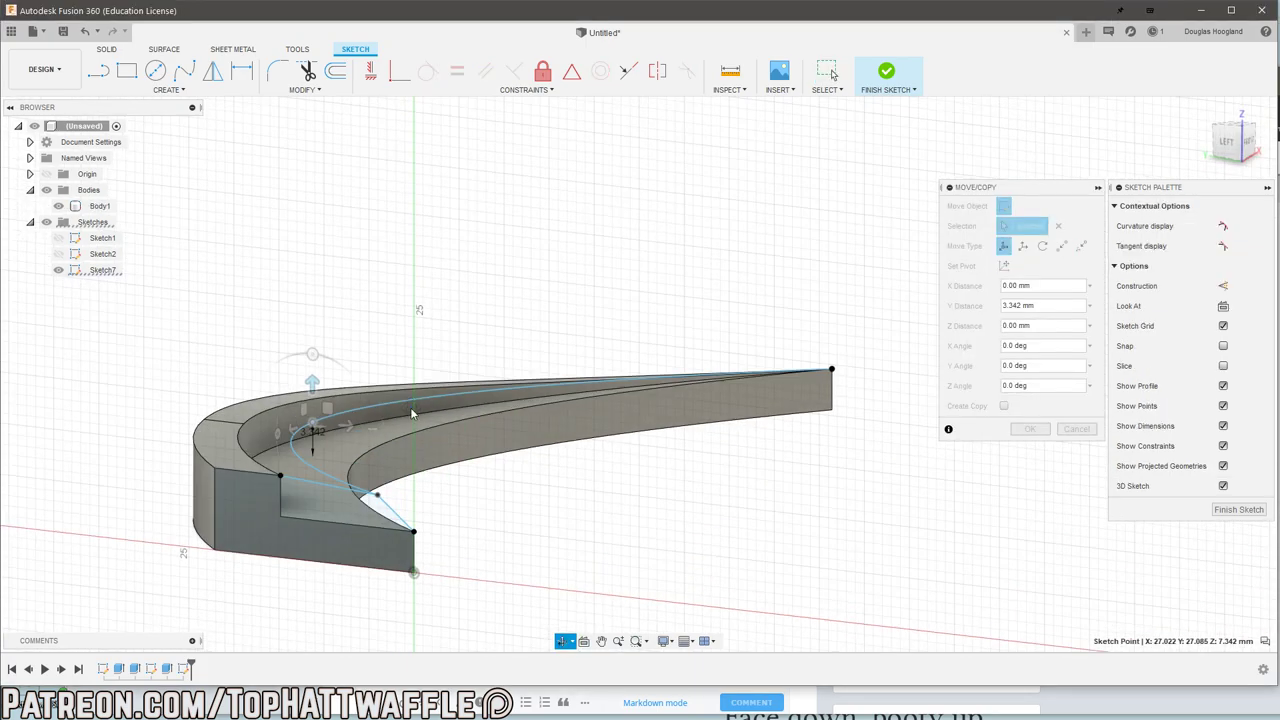
left_click(1031, 430)
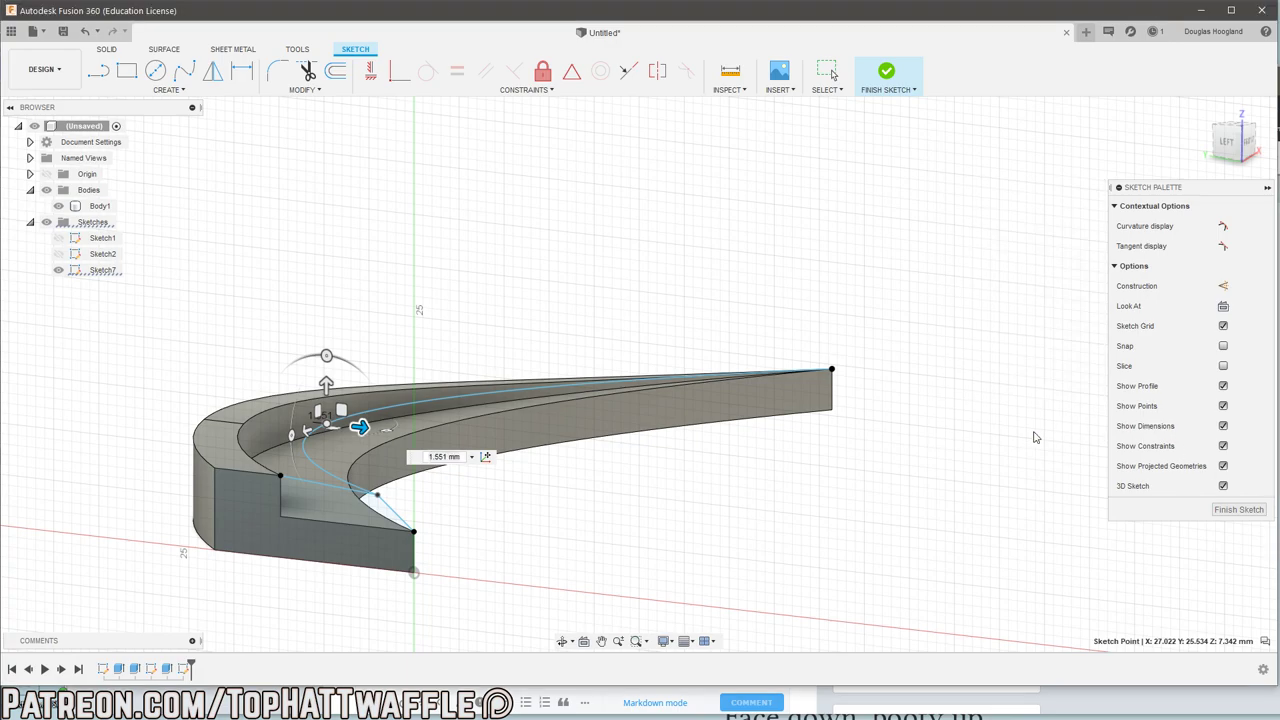
mouse_move(826, 388)
middle_mouse_down("shift")
mouse_move(784, 422)
mouse_move(684, 422)
middle_mouse_up("shift")
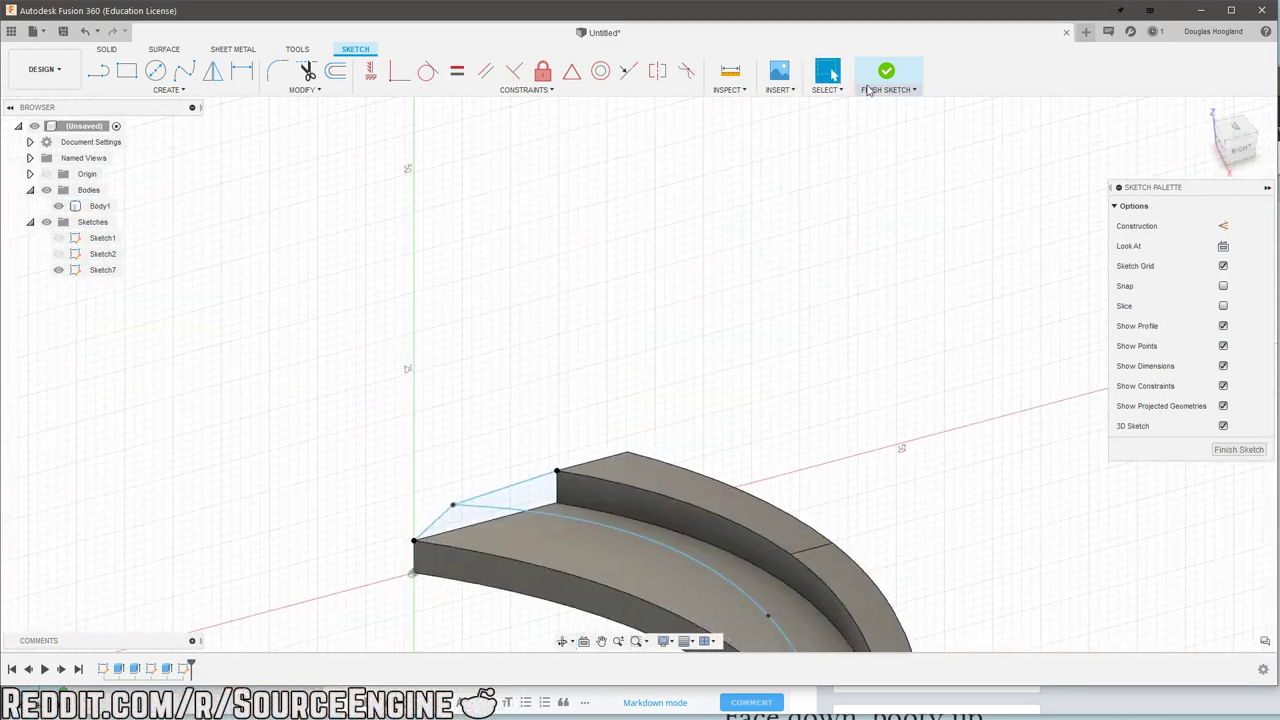
left_click(884, 74)
Step: Set up a solid loft from the bevel profile at the wide end to the sketch point at the tip
middle_click_drag(691, 471, 555, 170)
mouse_move(546, 326)
middle_mouse_down("shift")
mouse_move(679, 303)
mouse_move(670, 355)
mouse_move(629, 420)
mouse_move(663, 358)
middle_mouse_up("shift")
key("s")
left_click(108, 50)
type("slo")
key("Return")
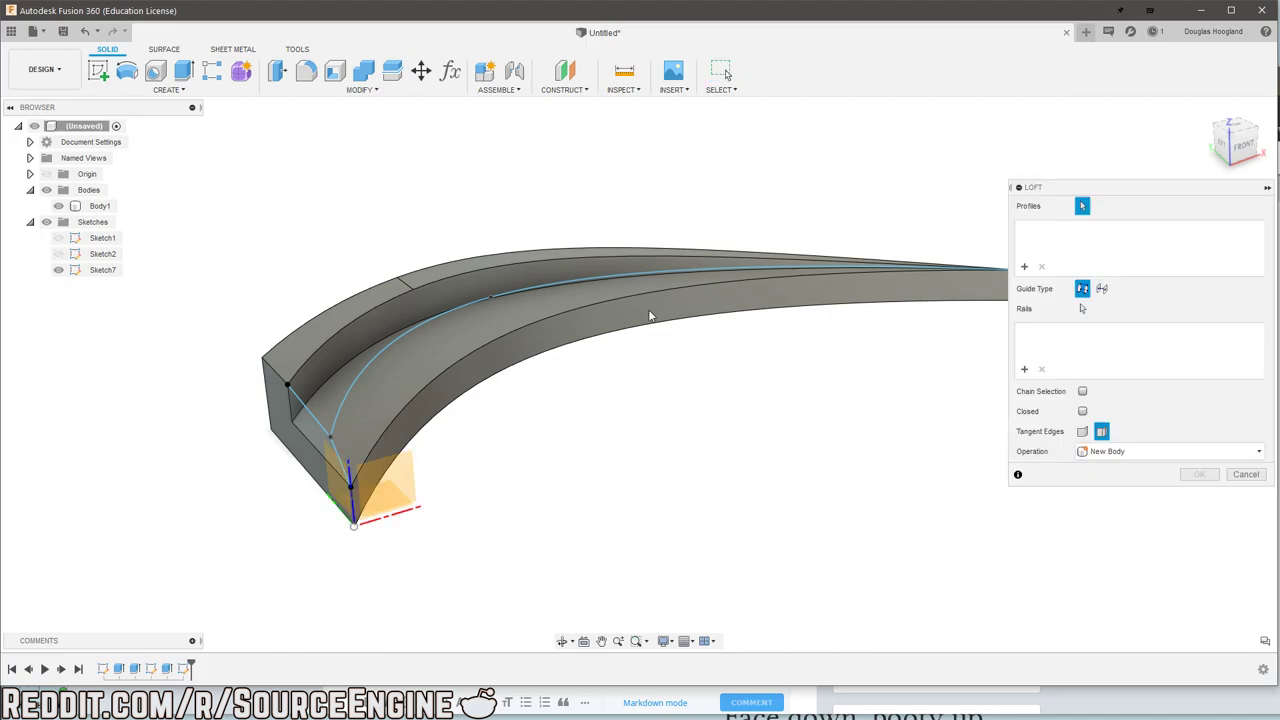
middle_click_drag(654, 314, 720, 329, "shift")
left_click(449, 443)
middle_click_drag(749, 400, 515, 475)
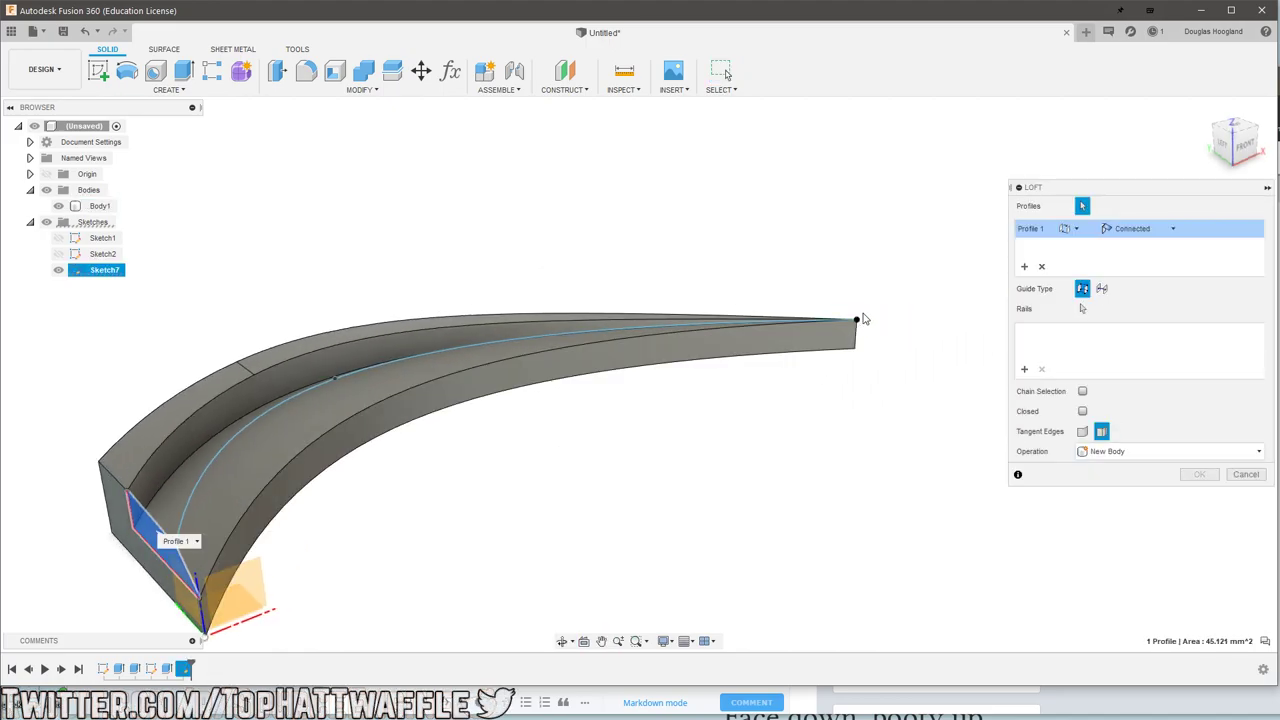
left_click(858, 322)
middle_click_drag(786, 407, 930, 411)
Step: Add the recess's inner corner edge, the sketched spline, and the recess's front and upper edges as loft rails
left_click(1084, 310)
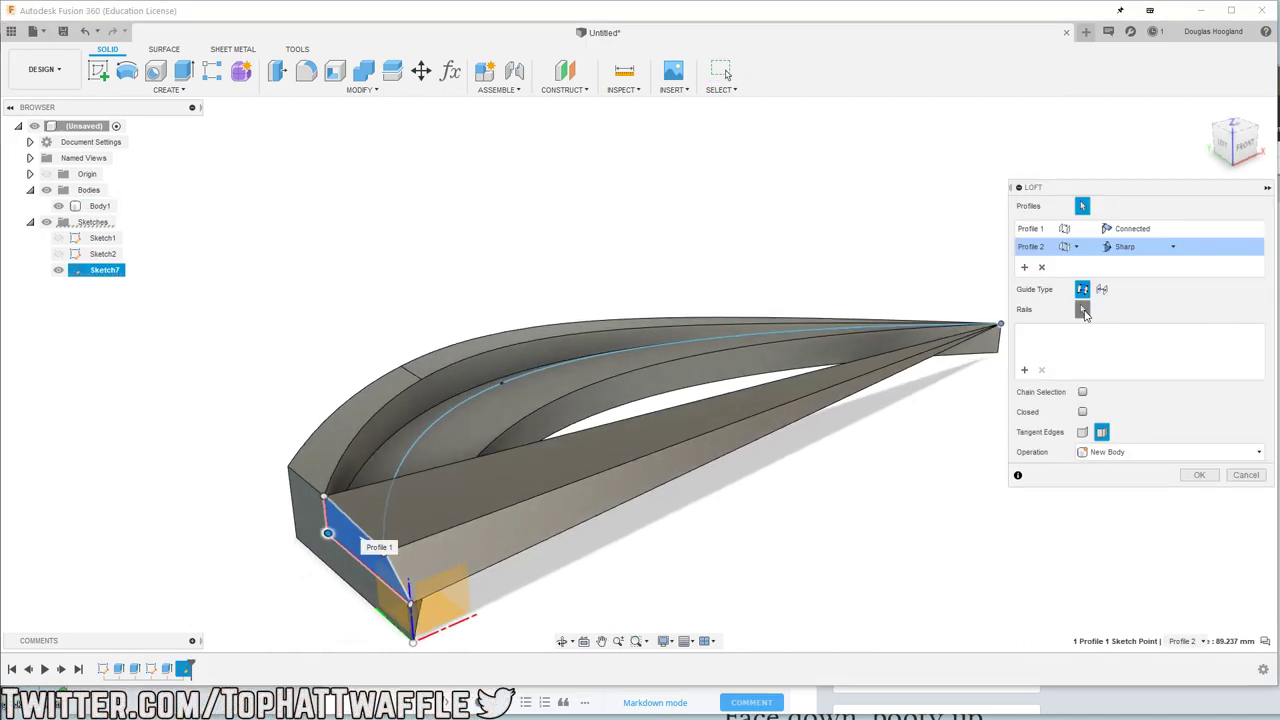
left_click(402, 429)
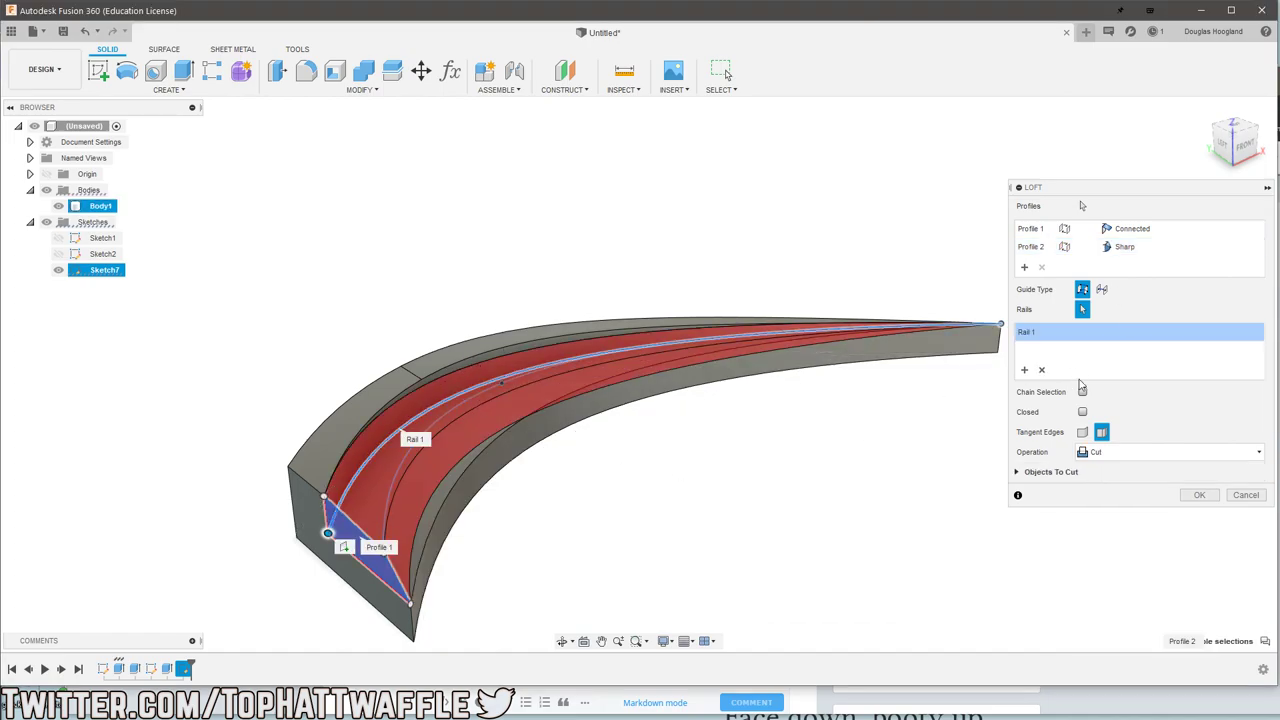
left_click(469, 405)
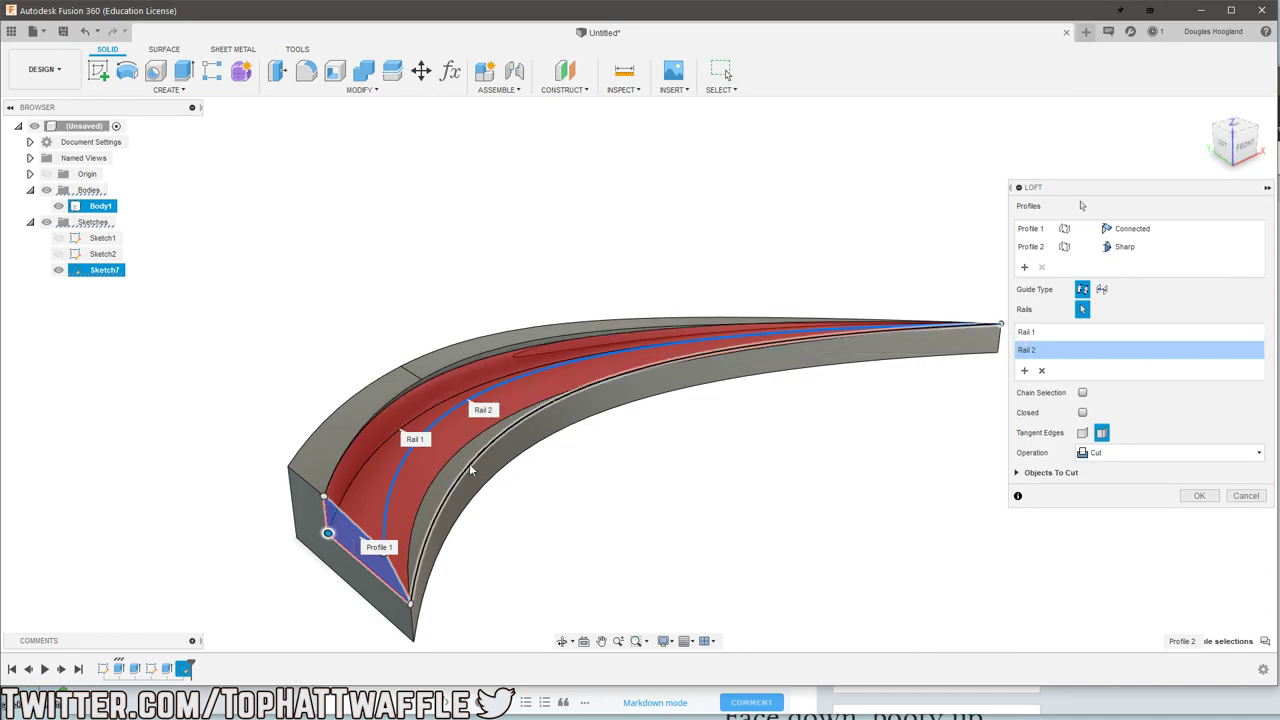
left_click(391, 400)
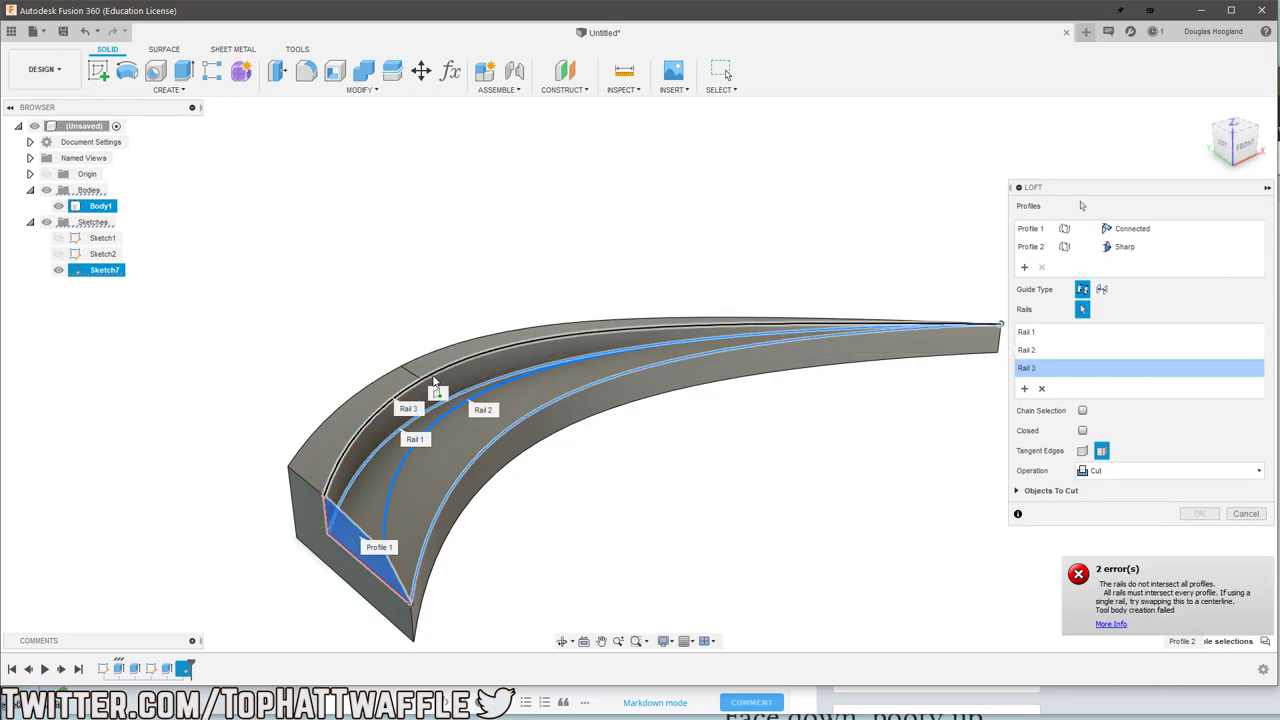
middle_click_drag(728, 411, 629, 449)
middle_click_drag(638, 402, 668, 408, "shift")
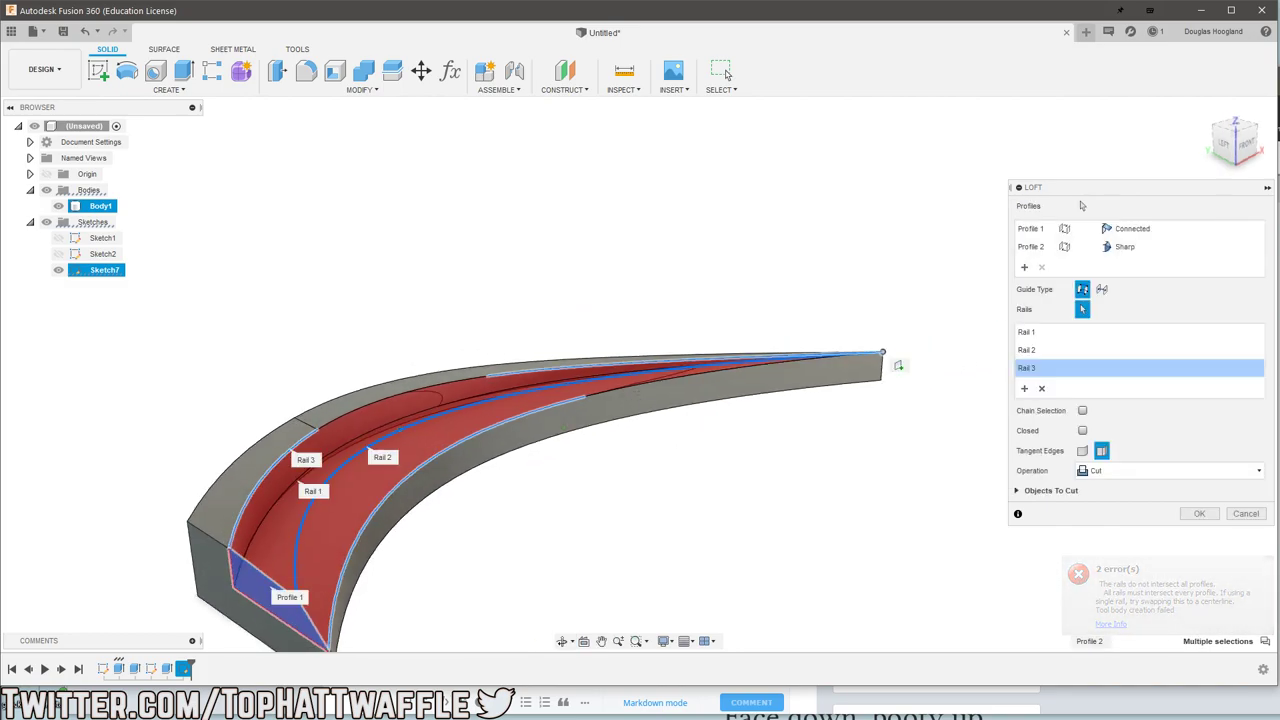
Step: Create the loft with the Join operation and hide Sketch7
left_click(1100, 472)
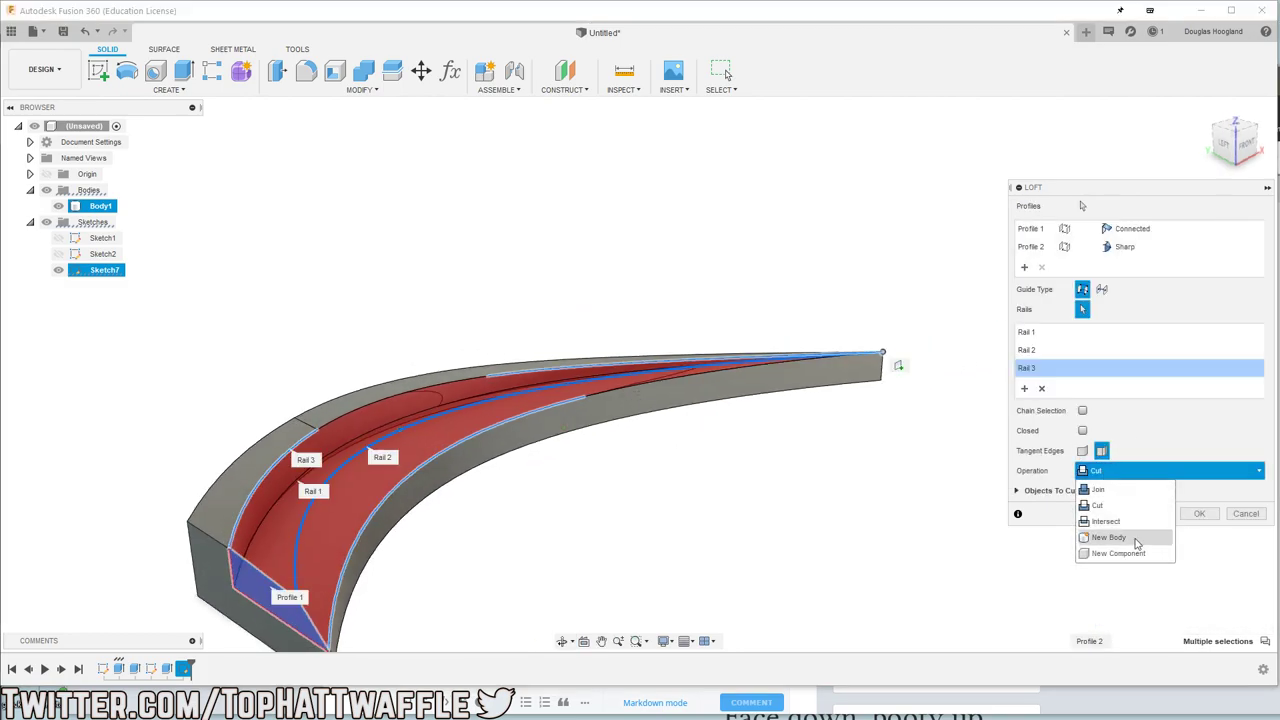
left_click(1112, 492)
left_click(1199, 513)
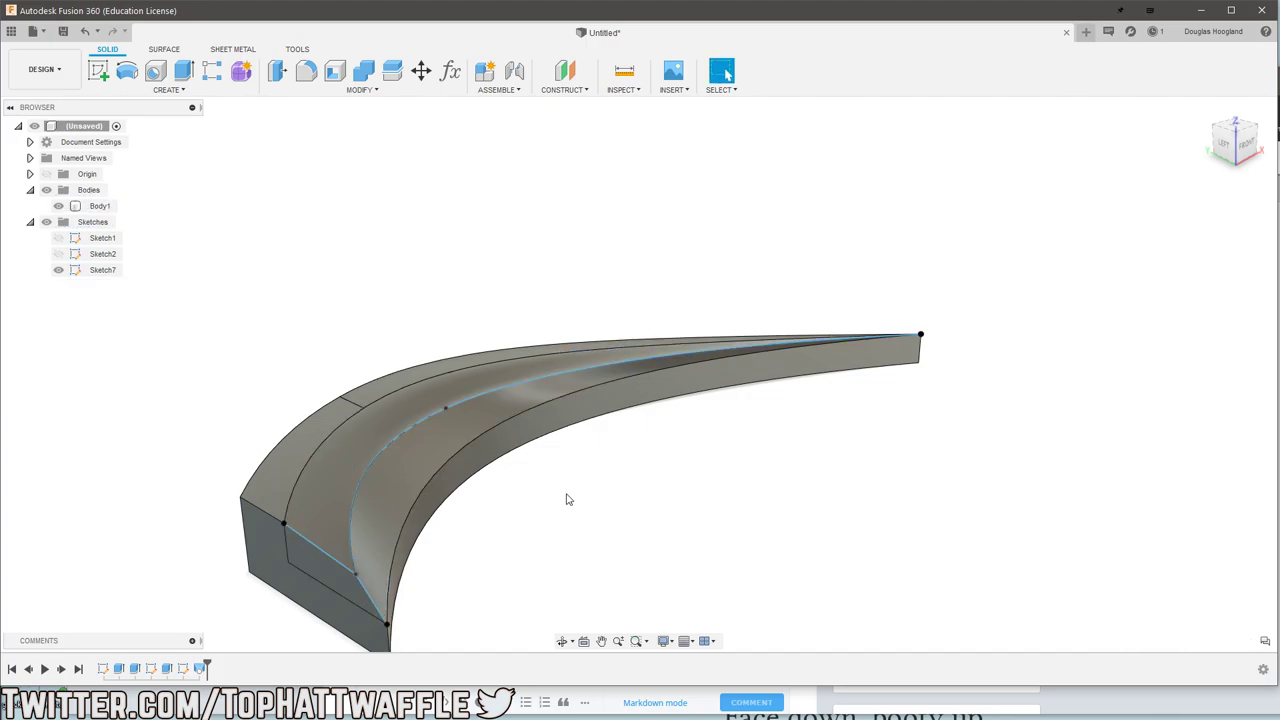
middle_click_drag(567, 495, 650, 461)
left_click(59, 271)
mouse_move(685, 374)
middle_mouse_down("shift")
mouse_move(592, 408)
mouse_move(683, 386)
mouse_move(623, 384)
middle_mouse_up("shift")
Step: Section the body parallel to its wide end face at about -27.57 mm and inspect how the loft meets the recess walls
left_click(635, 93)
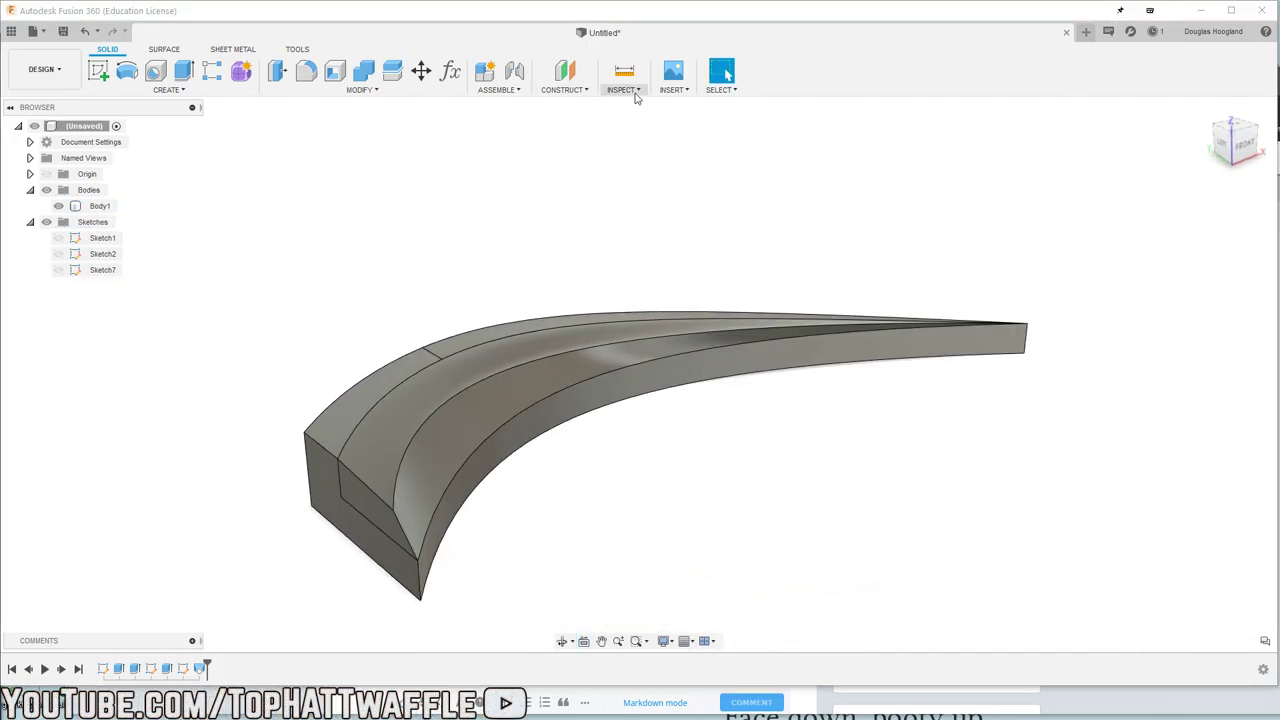
left_click(663, 234)
left_click(368, 528)
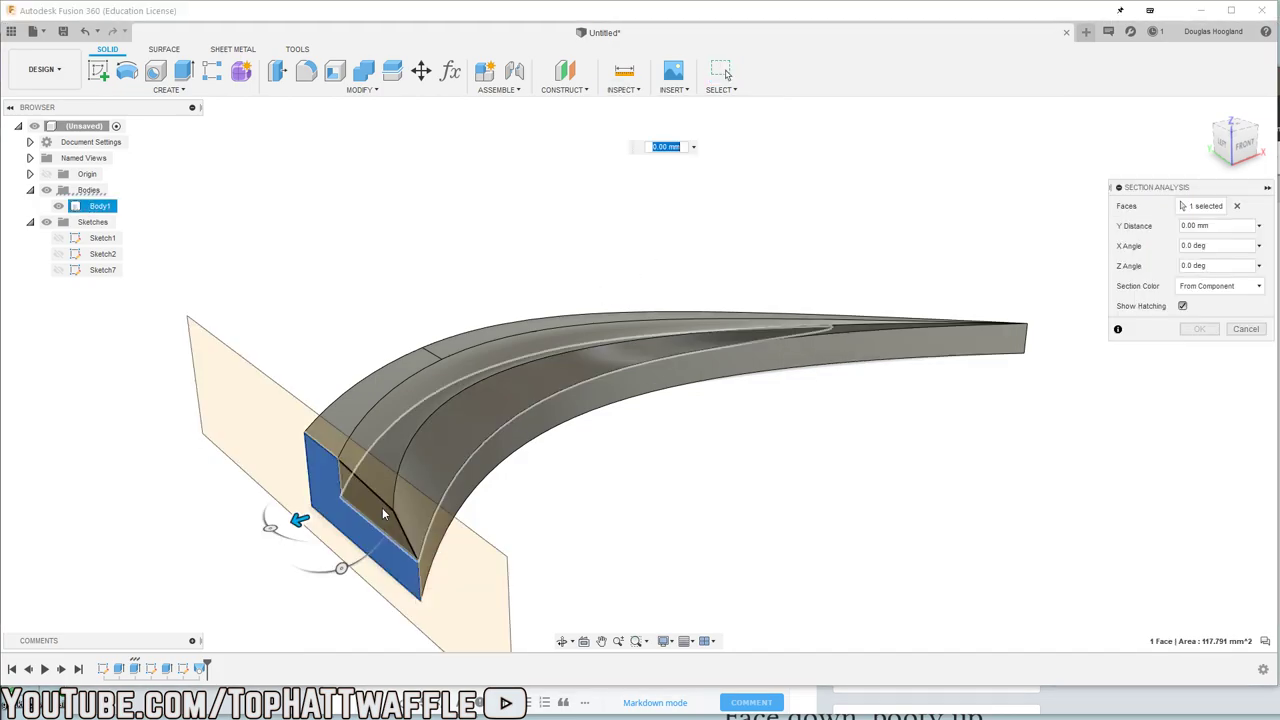
left_click_drag(299, 520, 540, 446)
middle_click_drag(550, 402, 626, 361, "shift")
scroll(543, 379, "up", 5)
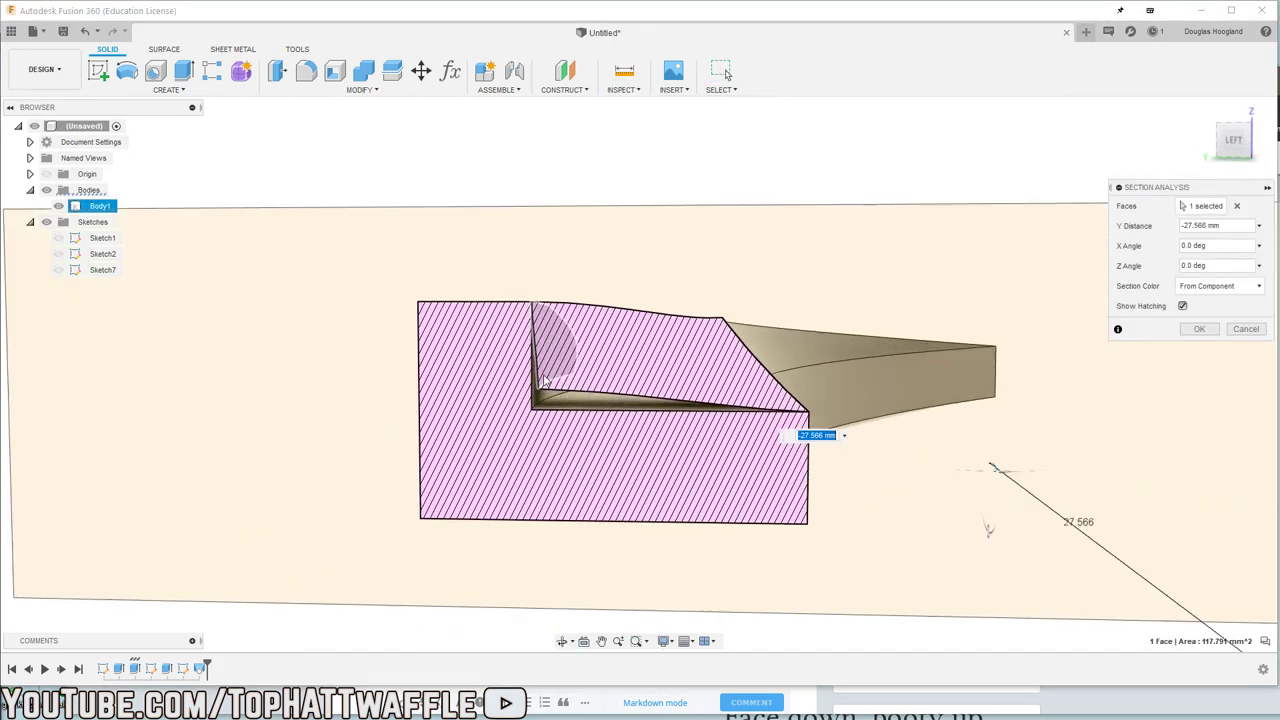
scroll(545, 381, "up", 2)
scroll(741, 479, "down", 7)
middle_click_drag(744, 478, 724, 490, "shift")
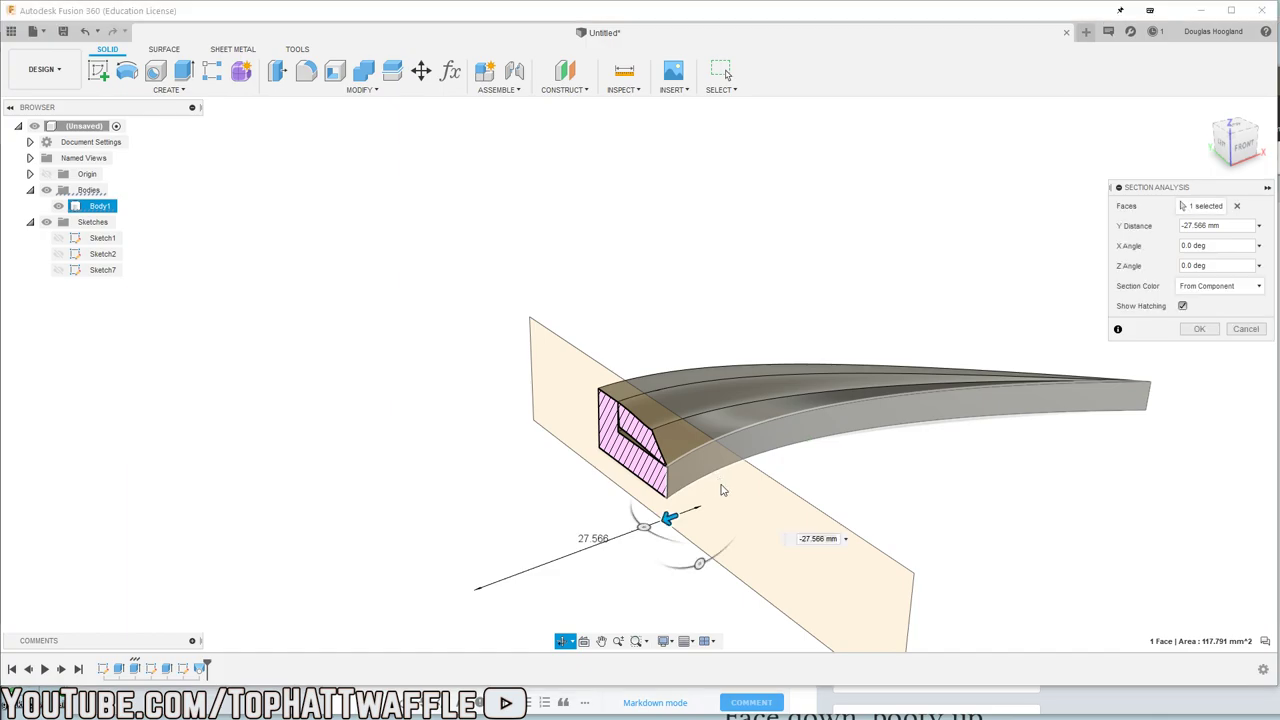
key("Escape")
Step: Leave the section analysis and delete the joined loft from the design history
middle_click_drag(636, 453, 580, 392)
left_click(203, 670)
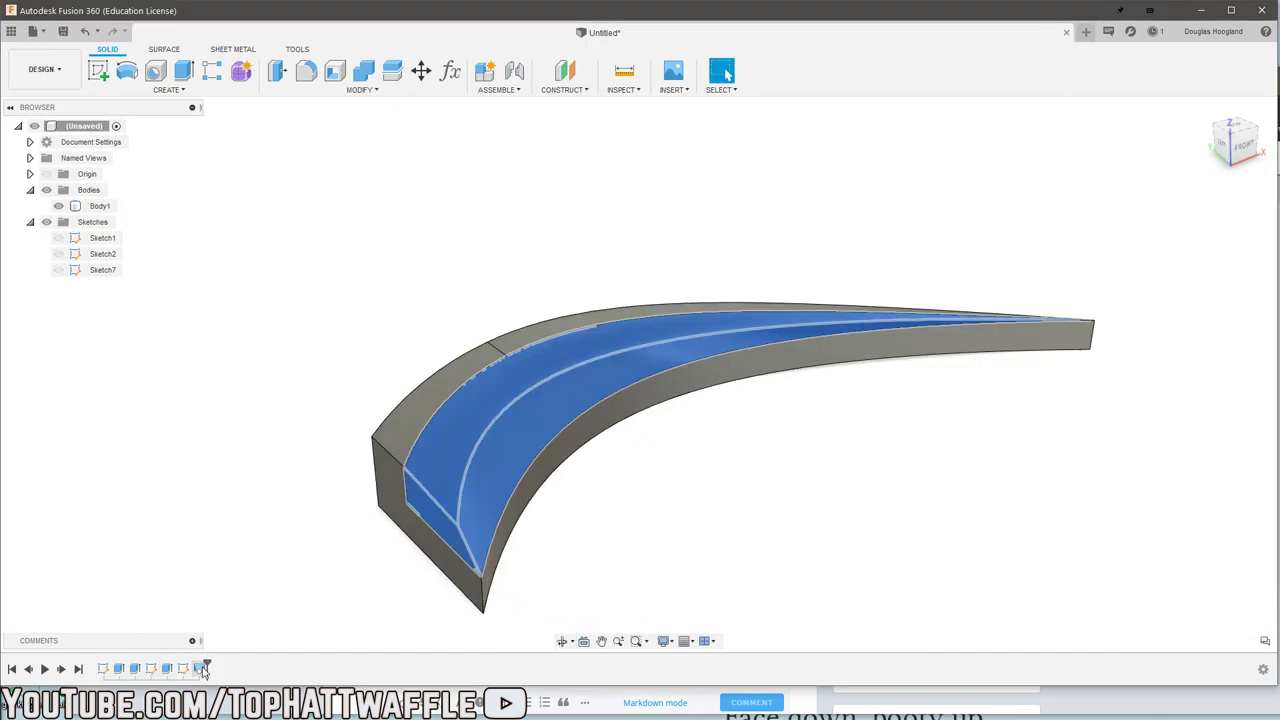
left_click(232, 694)
middle_click_drag(634, 460, 618, 465)
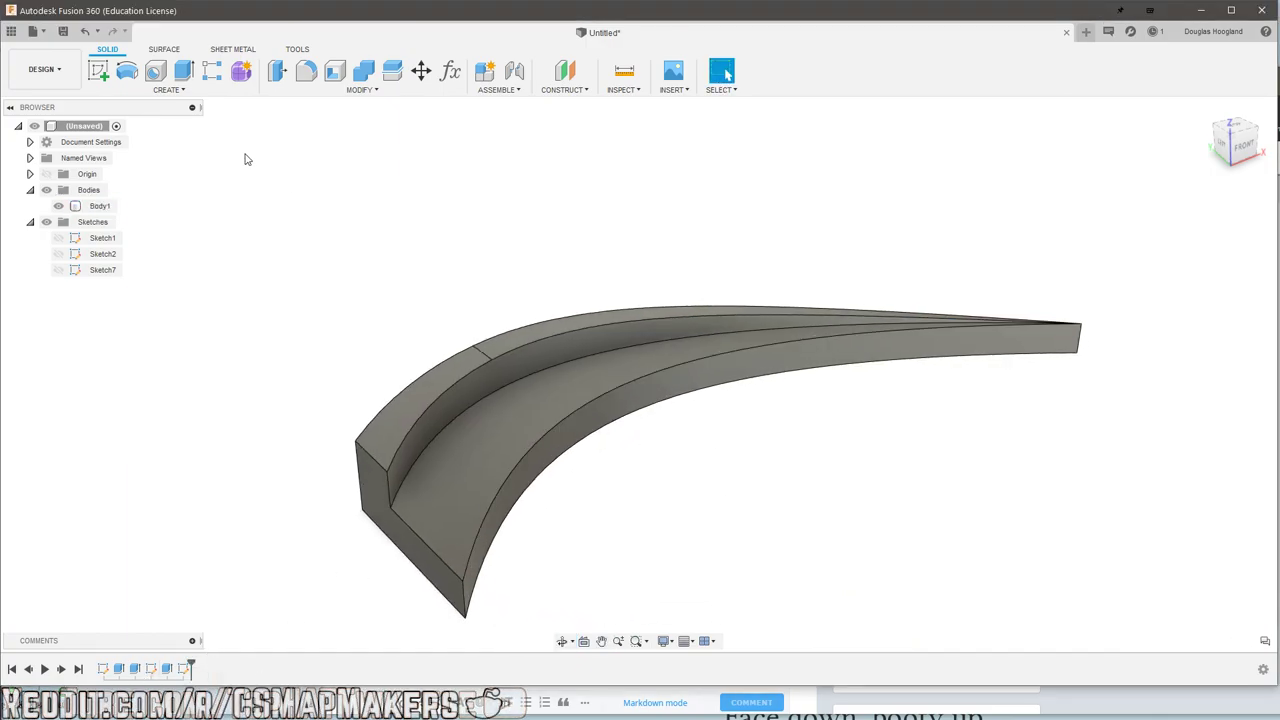
Step: Delete the recess's floor and back wall faces with the surface tools, opening the solid into a surface body
left_click(170, 51)
middle_click_drag(464, 325, 469, 309)
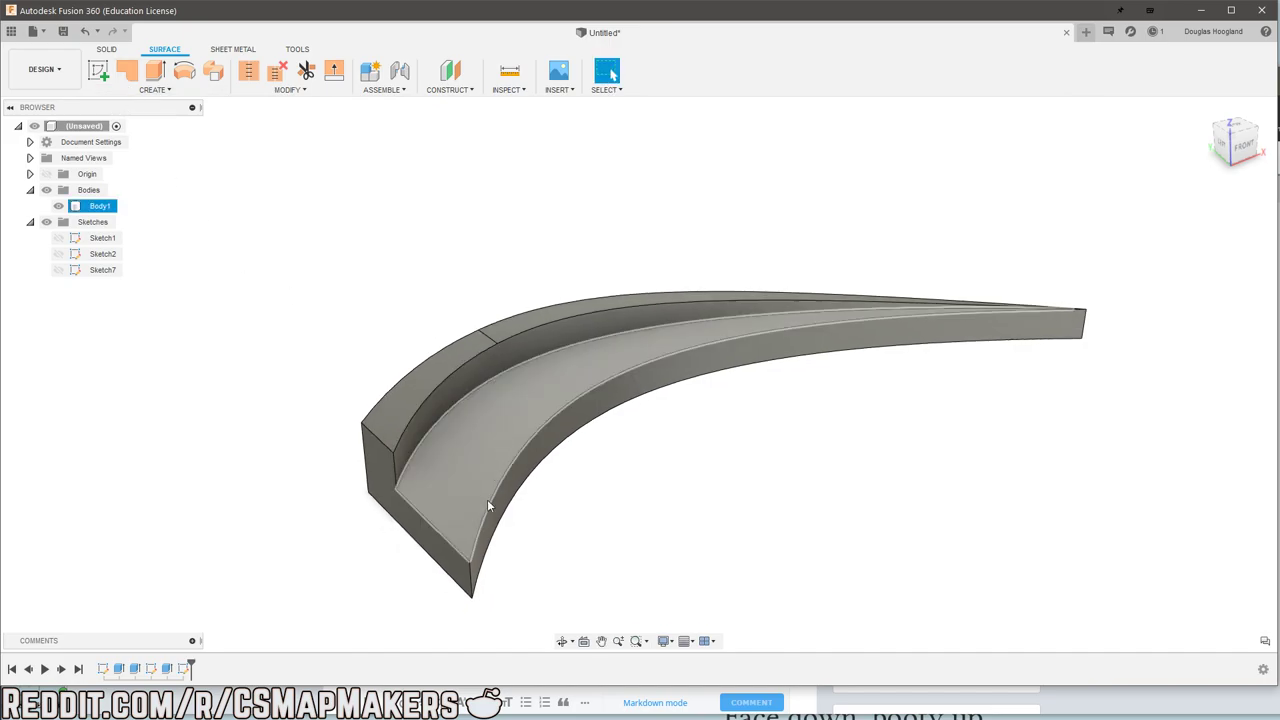
left_click(467, 446)
left_click(447, 392, "ctrl")
key("Delete")
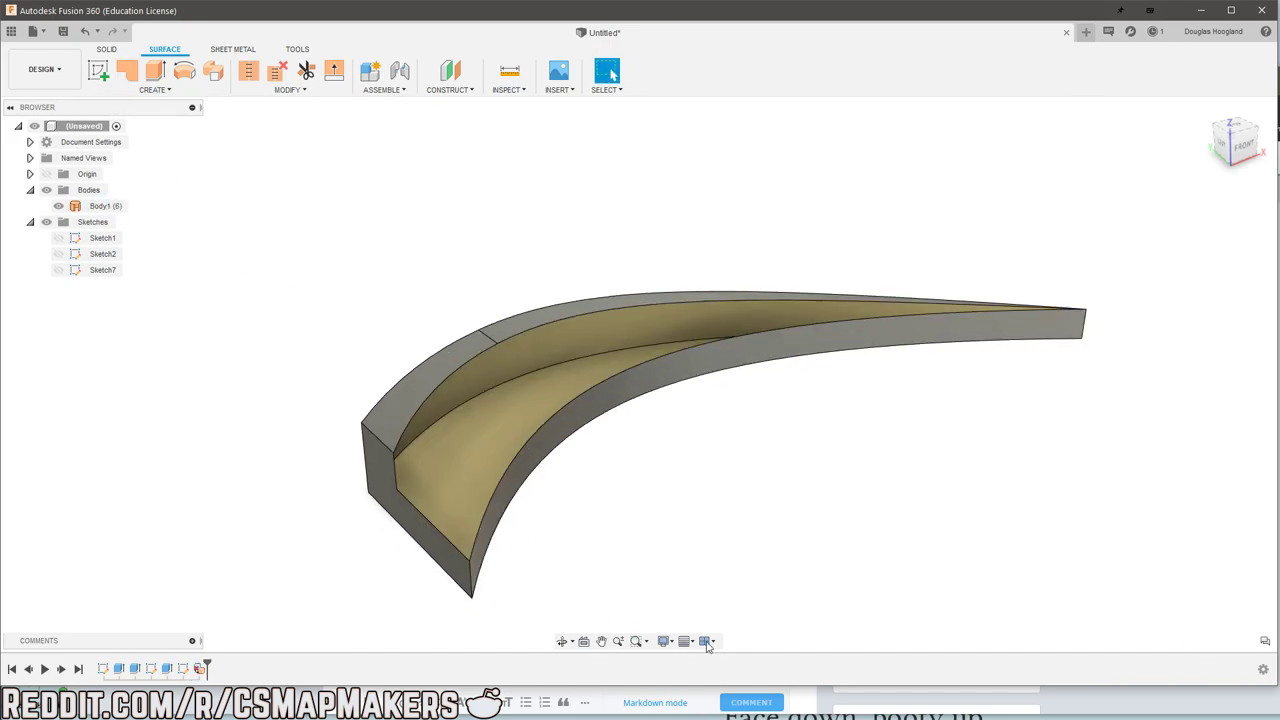
middle_click_drag(656, 402, 681, 359, "shift")
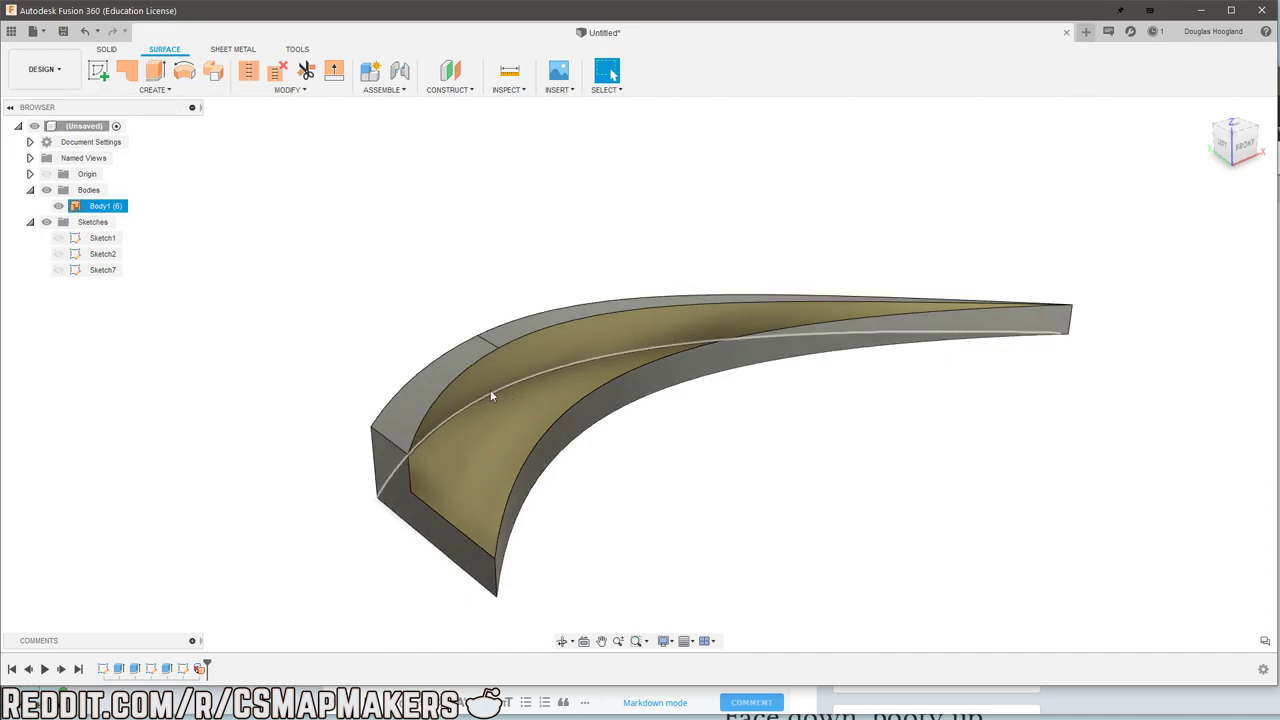
Step: Show Sketch7 and patch the upper opening between the recess's upper edge, the spline and the sketched top line as a new body
left_click(58, 270)
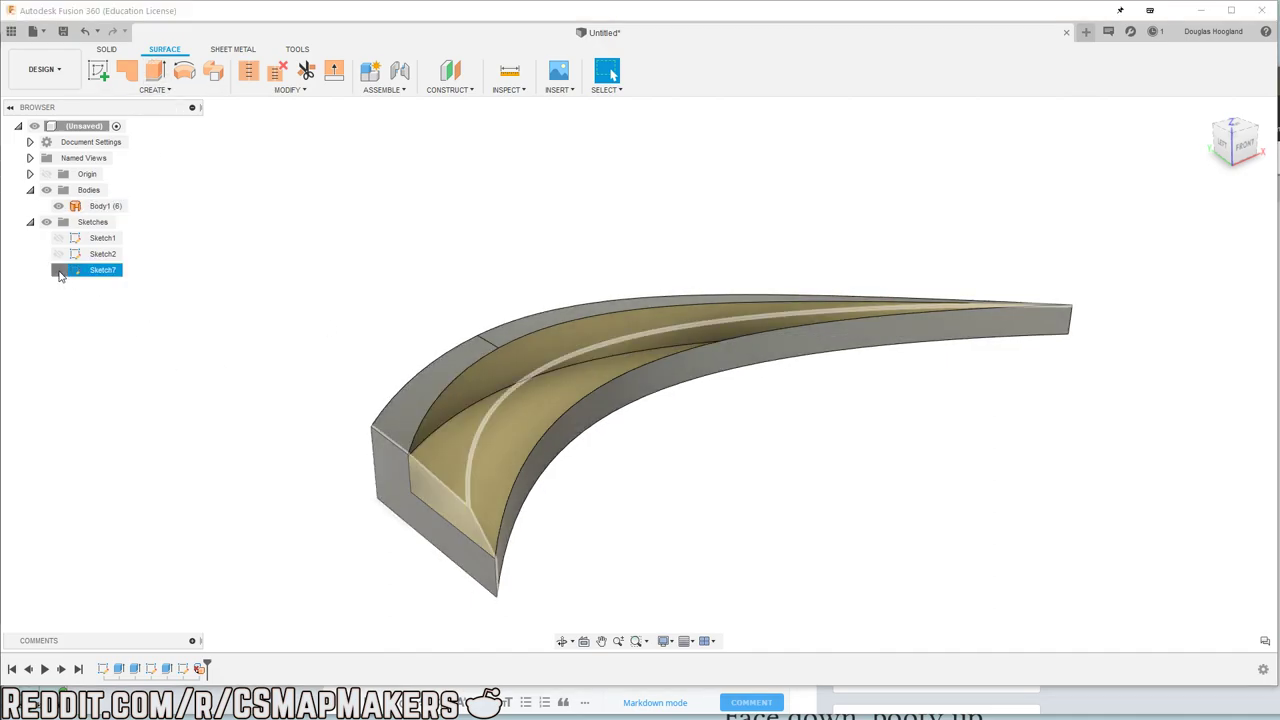
left_click(127, 72)
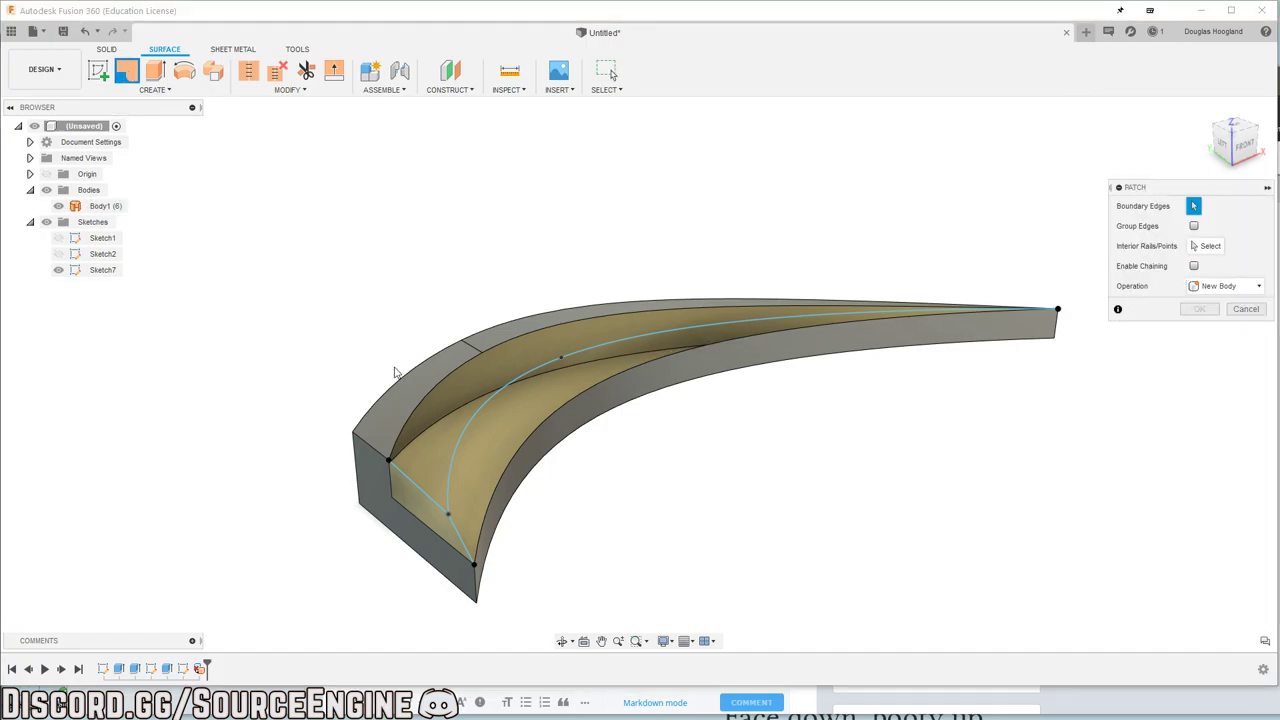
left_click(449, 368)
left_click(489, 342)
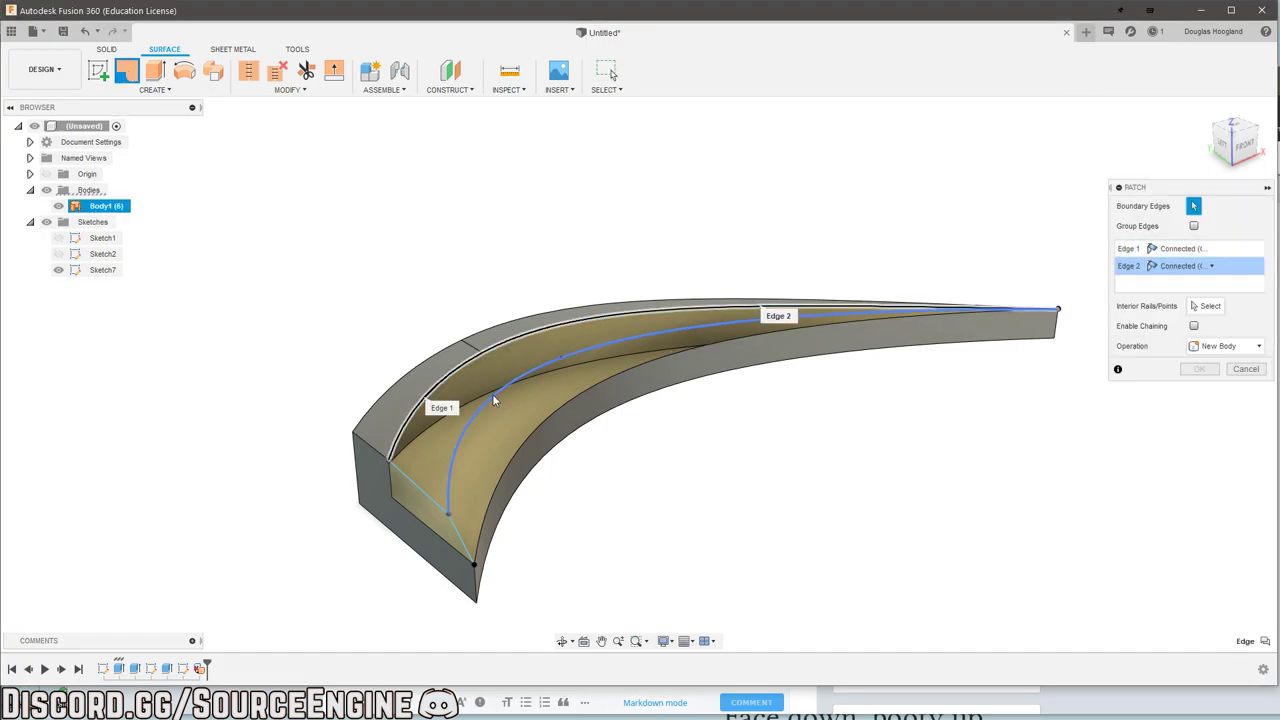
left_click(492, 394)
left_click(419, 481)
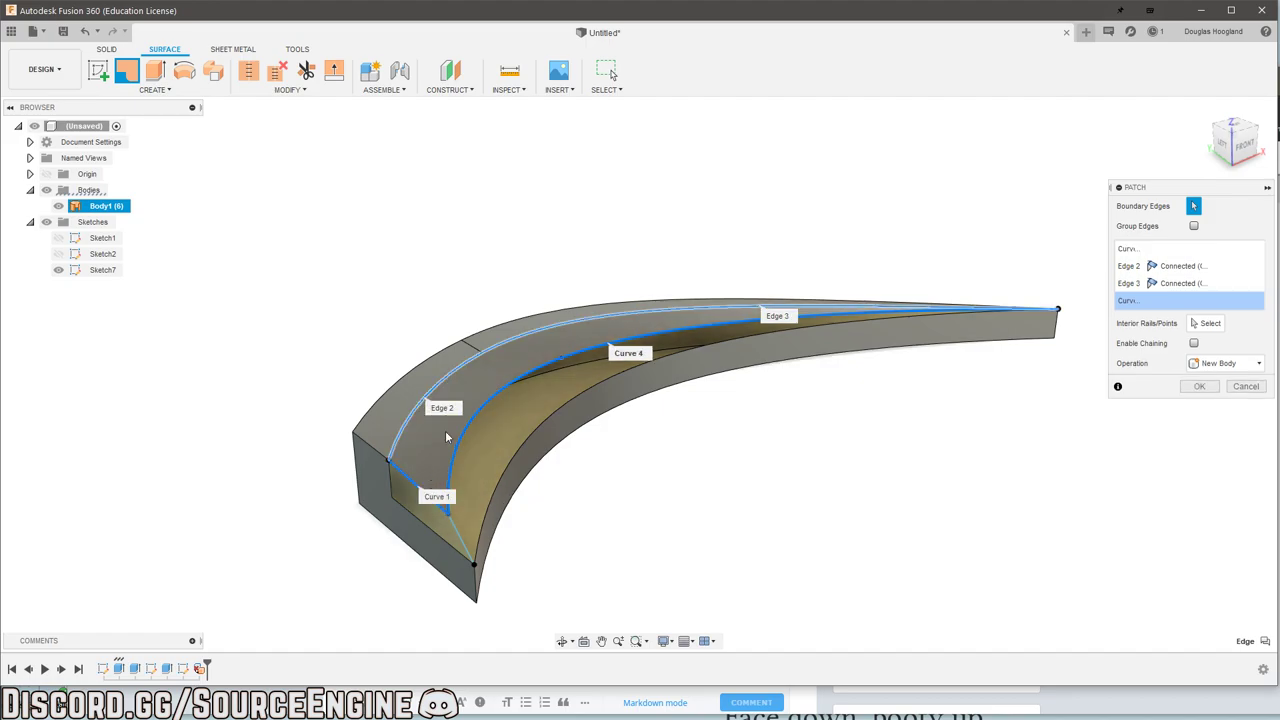
left_click(1203, 386)
Step: Patch the front bevel opening between the spline, the recess's front edge and the short slanted sketch line as a new body
right_click_drag(918, 500, 930, 412)
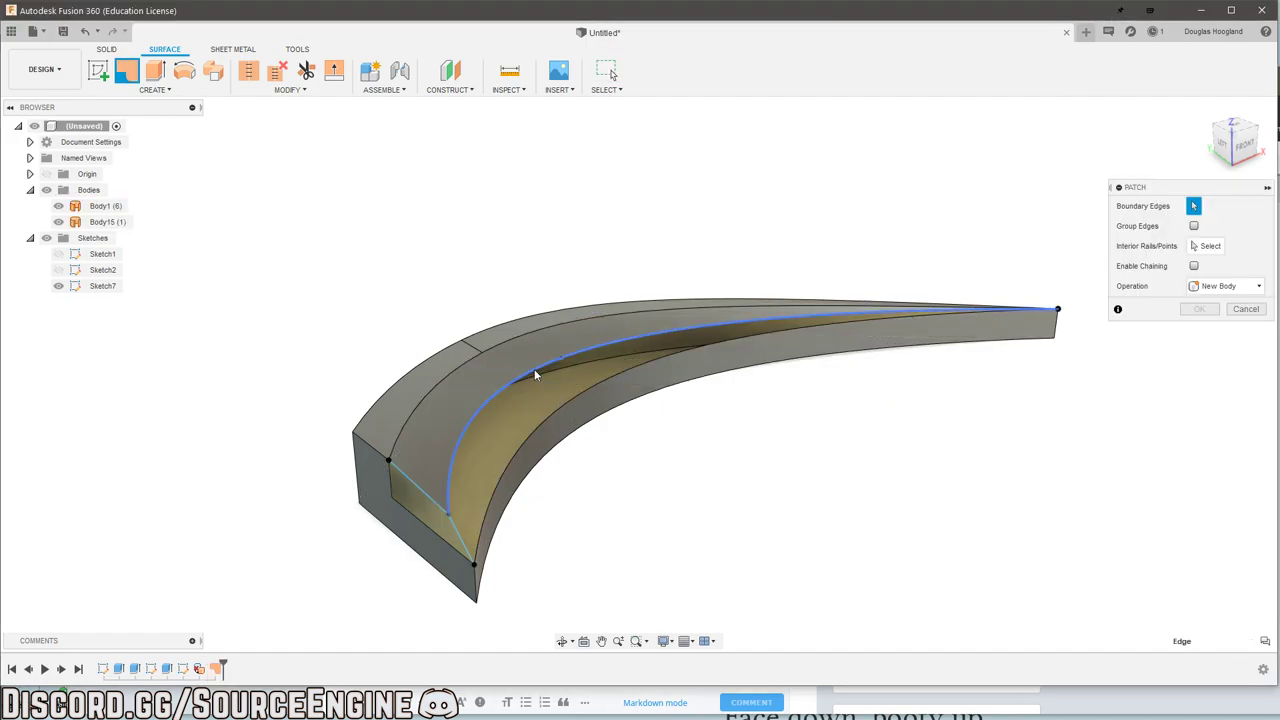
left_click(534, 370)
left_click(538, 430)
left_click(459, 536)
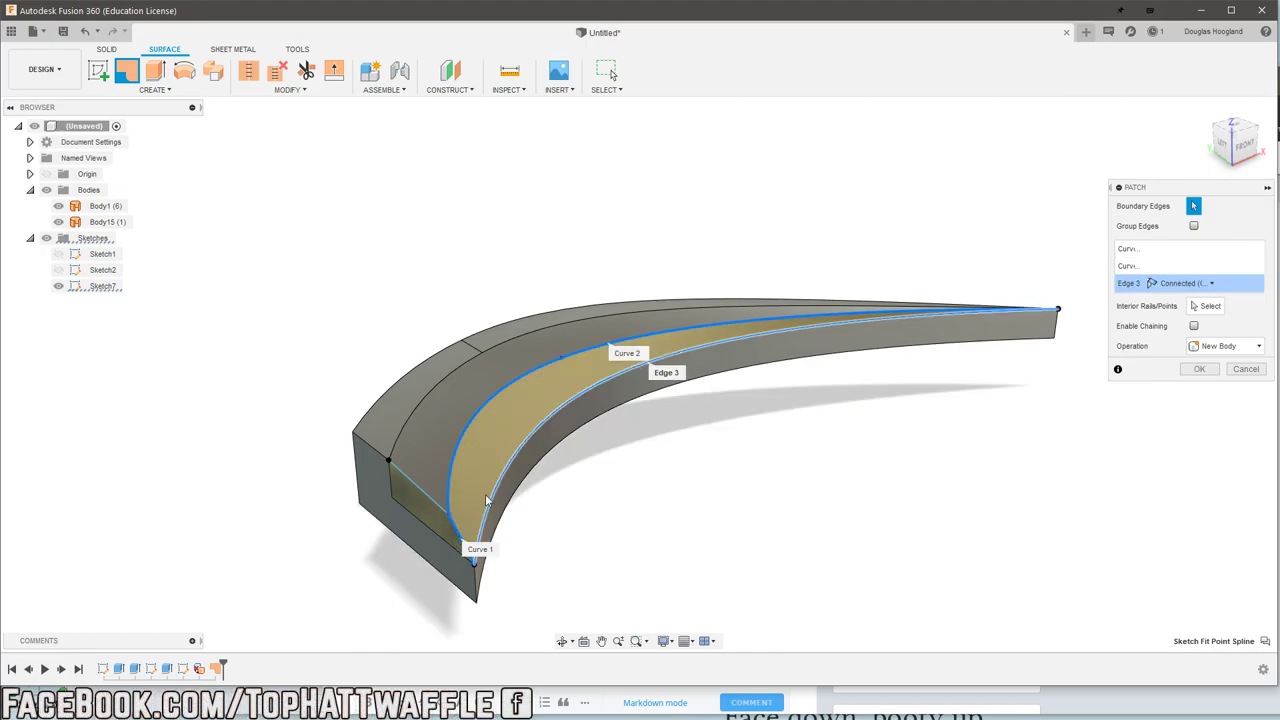
scroll(502, 457, "up", 4)
middle_click_drag(503, 459, 494, 422, "shift")
key("Return")
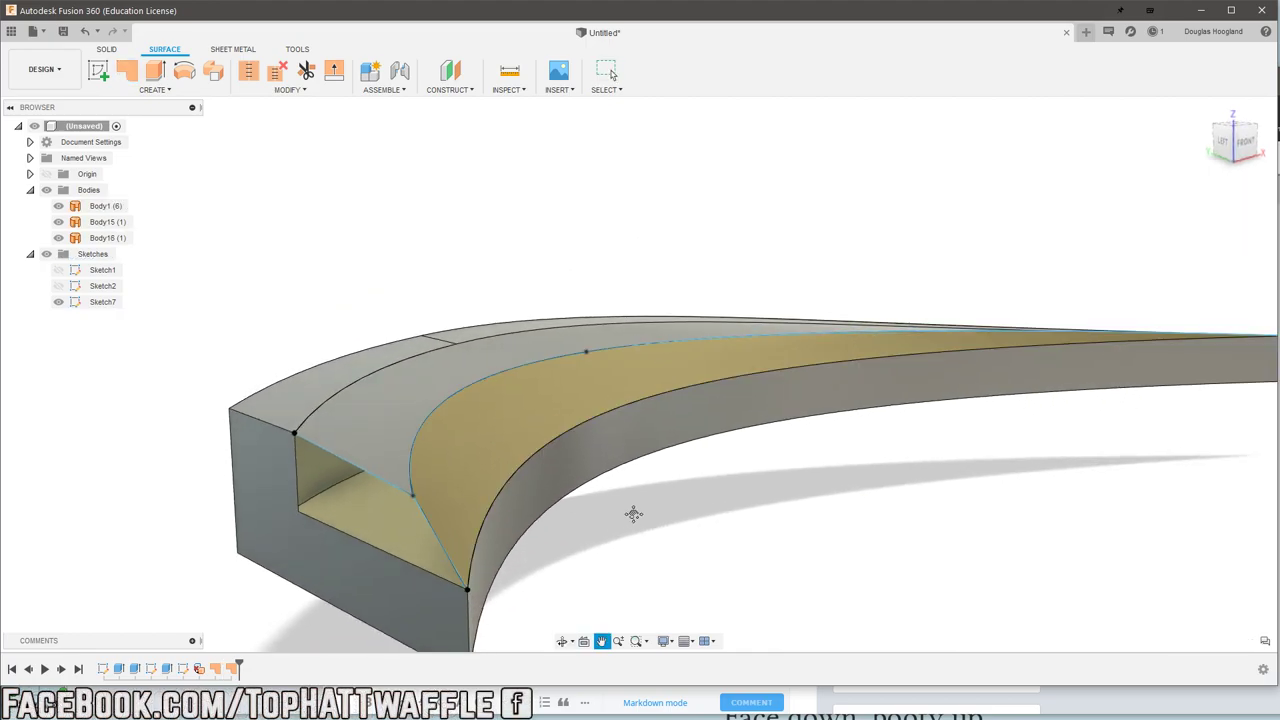
Step: Patch the remaining opening at the wide end, bounded by the recess outline and the bevel profile, as a new body
middle_click_drag(633, 514, 640, 456)
middle_click_drag(805, 449, 789, 489)
right_click_drag(823, 511, 802, 436)
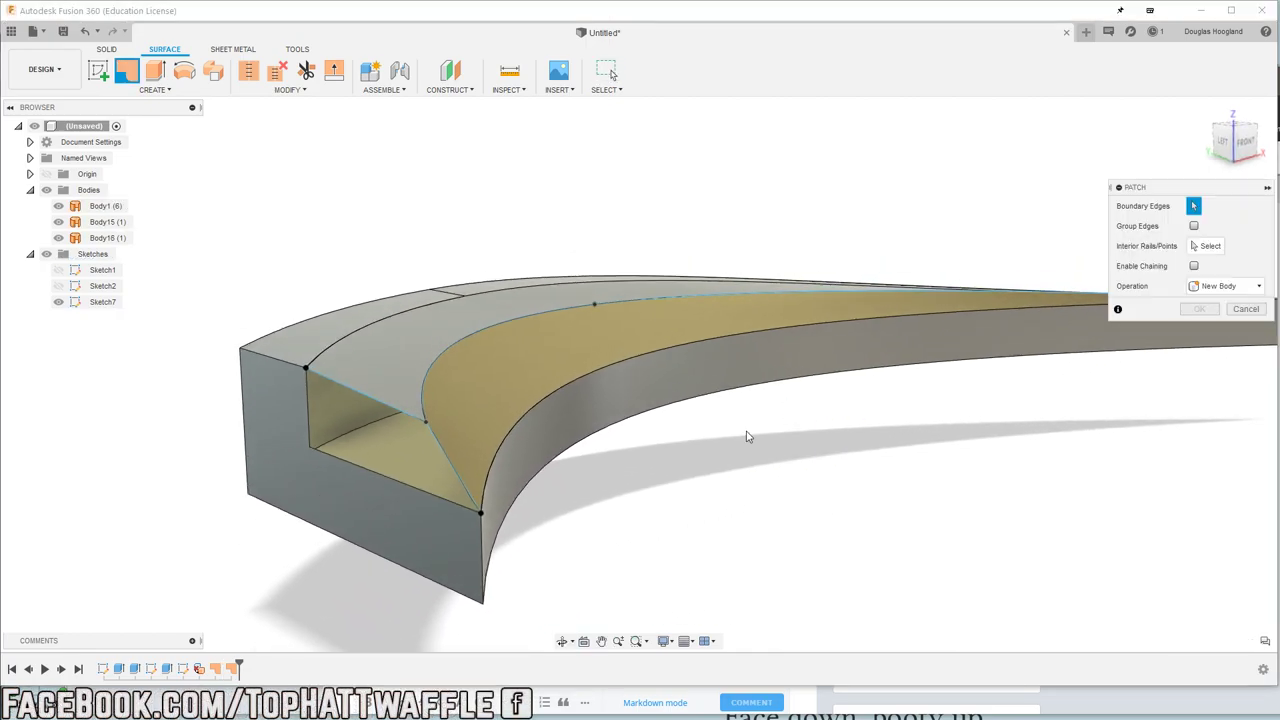
left_click(339, 405)
left_click(1186, 370)
middle_click_drag(641, 447, 564, 419, "shift")
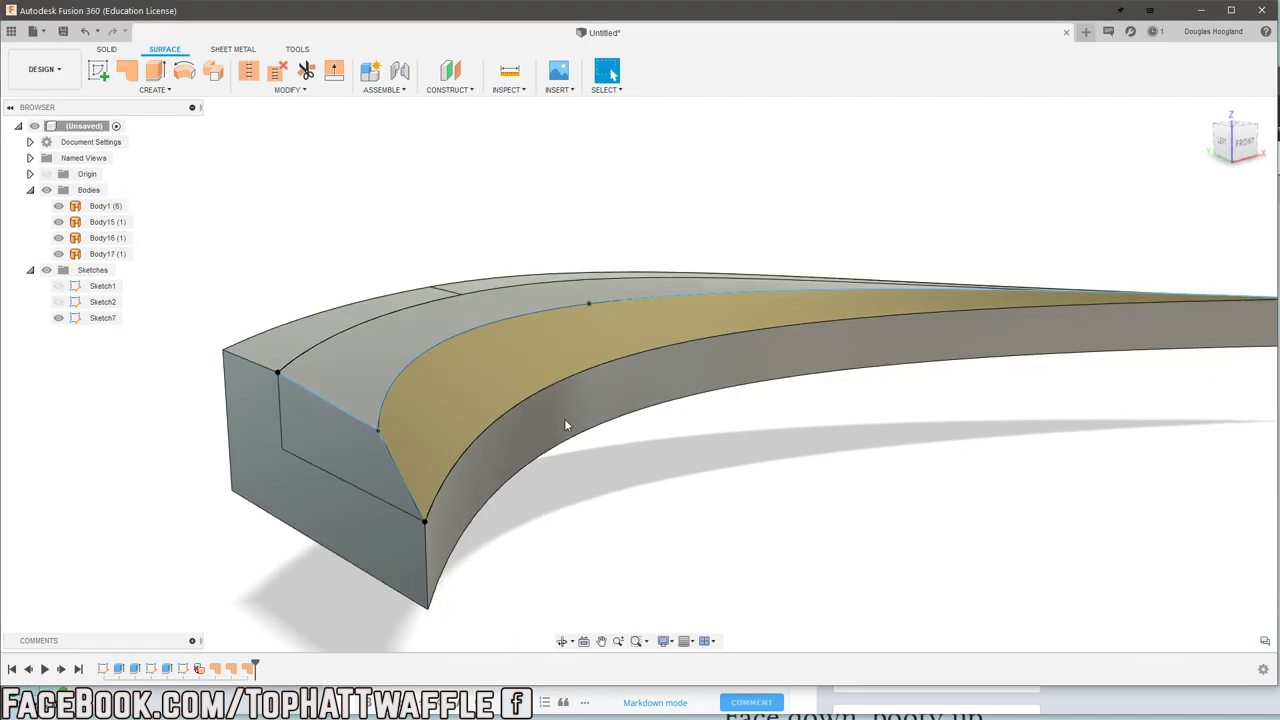
Step: Hide Sketch7 and reverse the normal of the front bevel patch so it faces outward like its neighbours
left_click(423, 375)
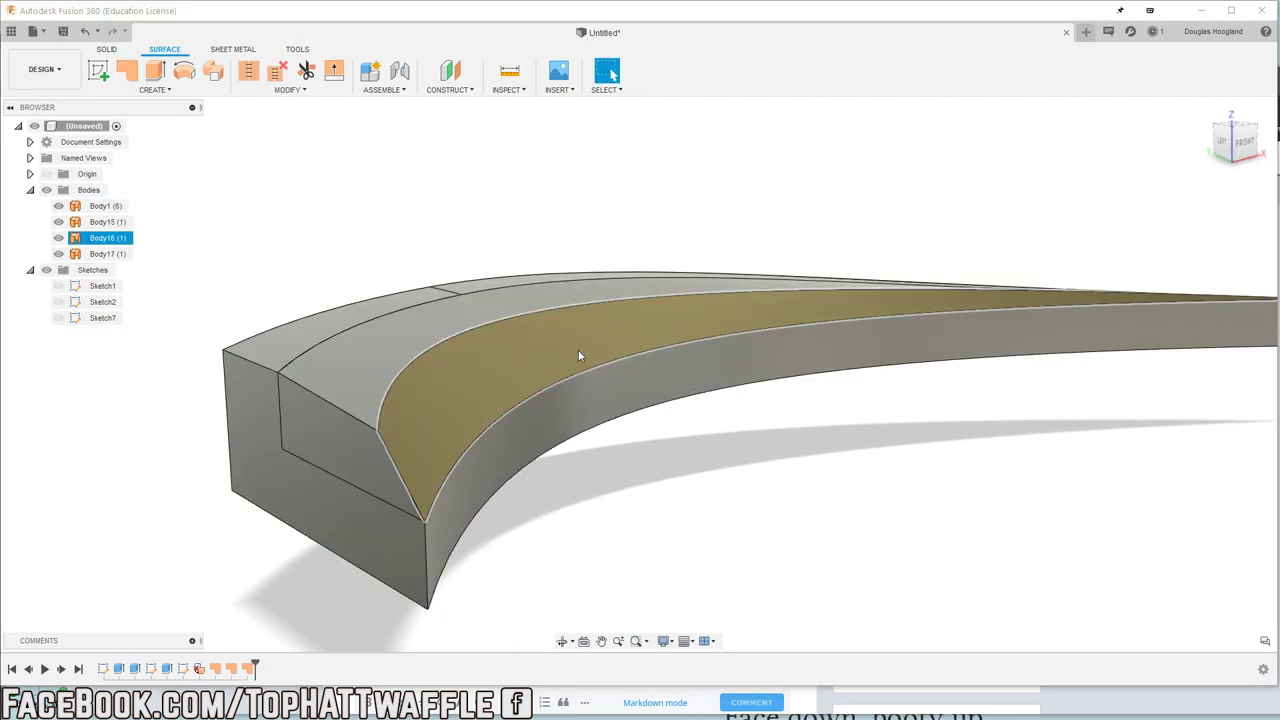
left_click(275, 91)
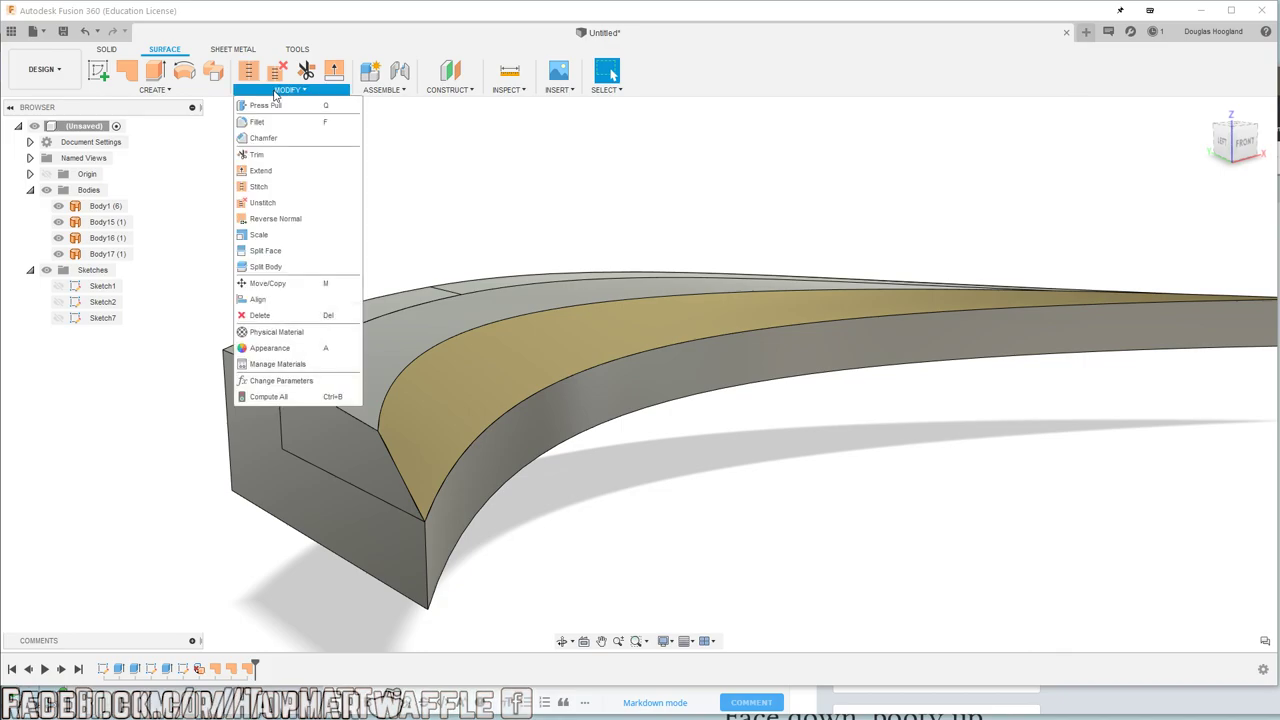
left_click(285, 224)
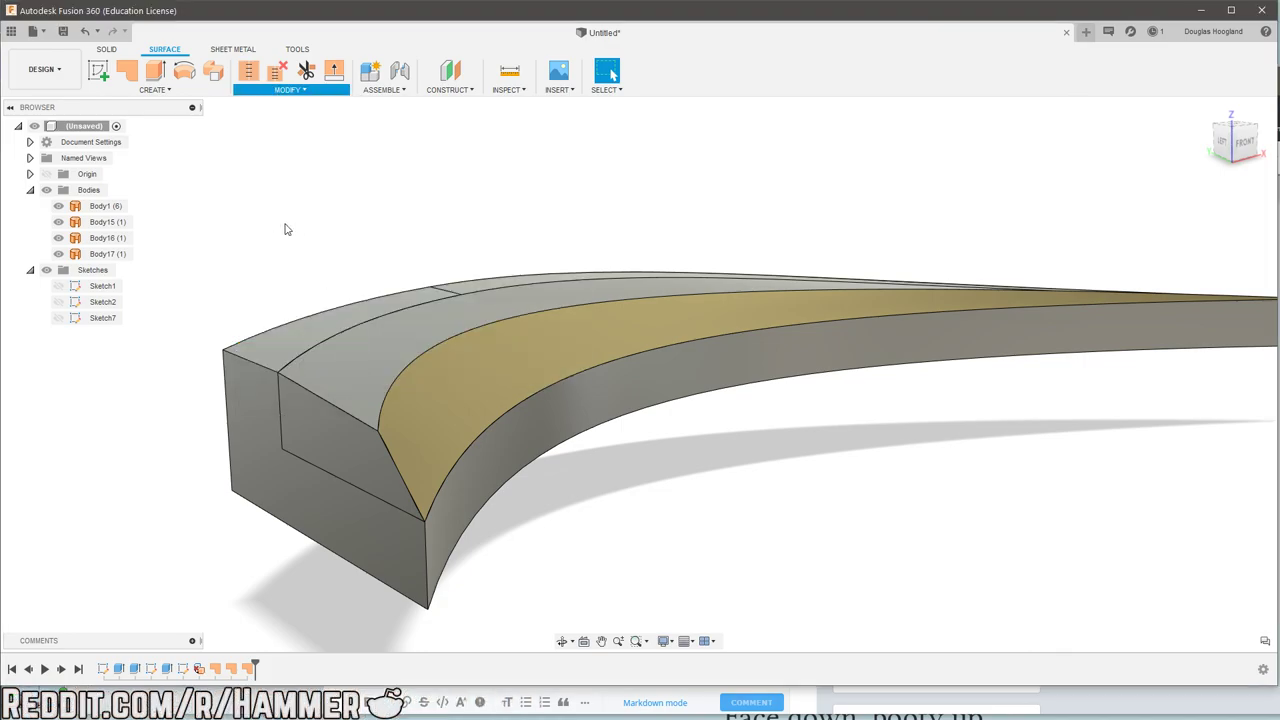
left_click(441, 376)
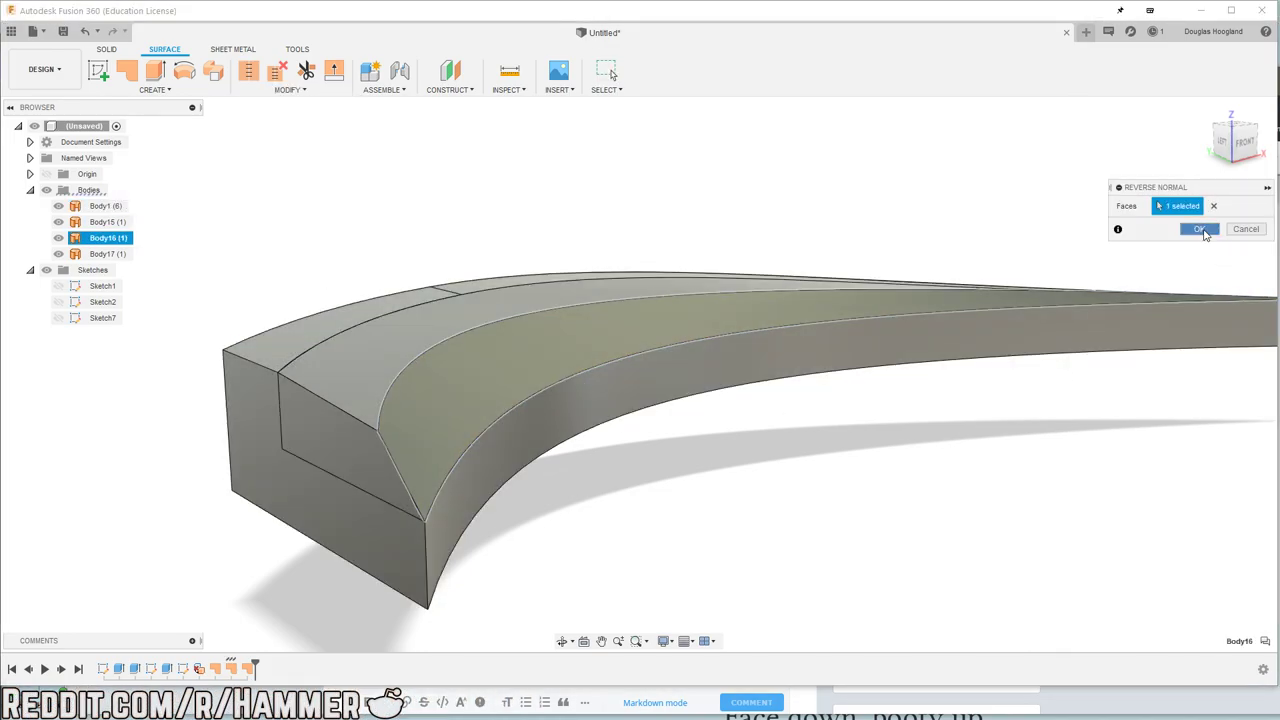
left_click(1204, 234)
mouse_move(515, 432)
middle_mouse_down("shift")
mouse_move(537, 406)
mouse_move(500, 422)
middle_mouse_up("shift")
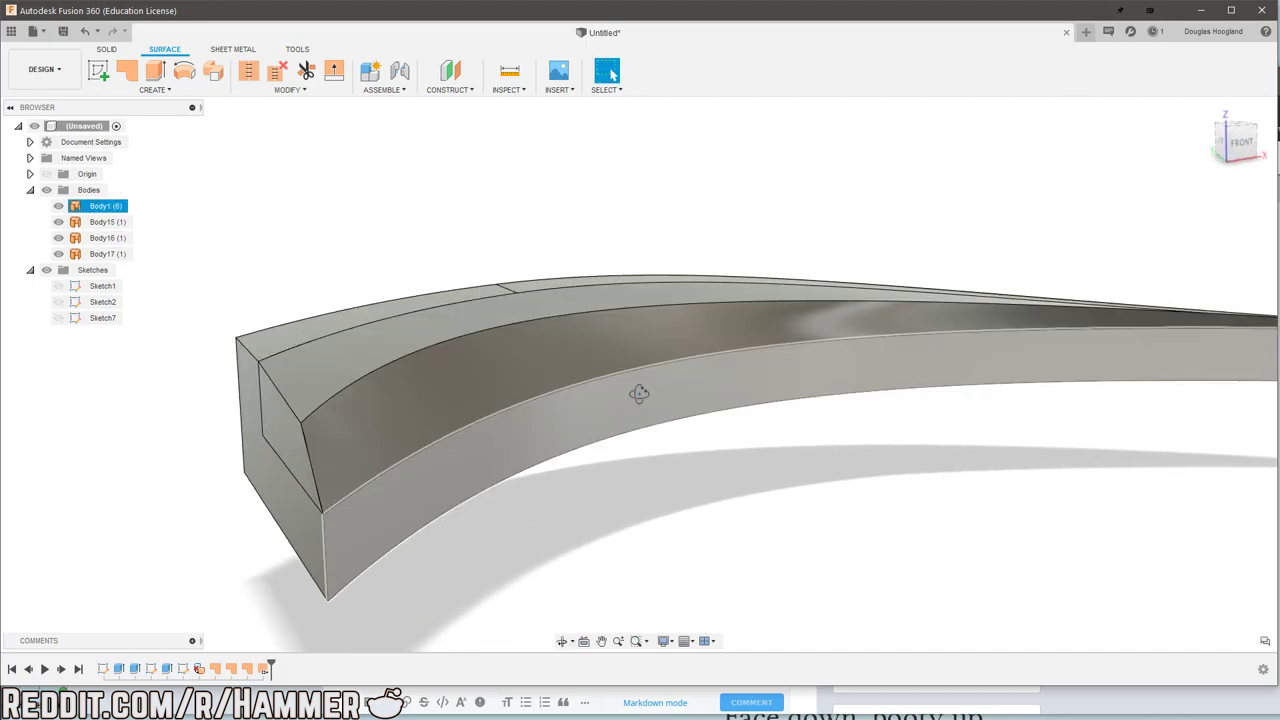
middle_click_drag(639, 394, 690, 402, "shift")
middle_click_drag(510, 435, 531, 384)
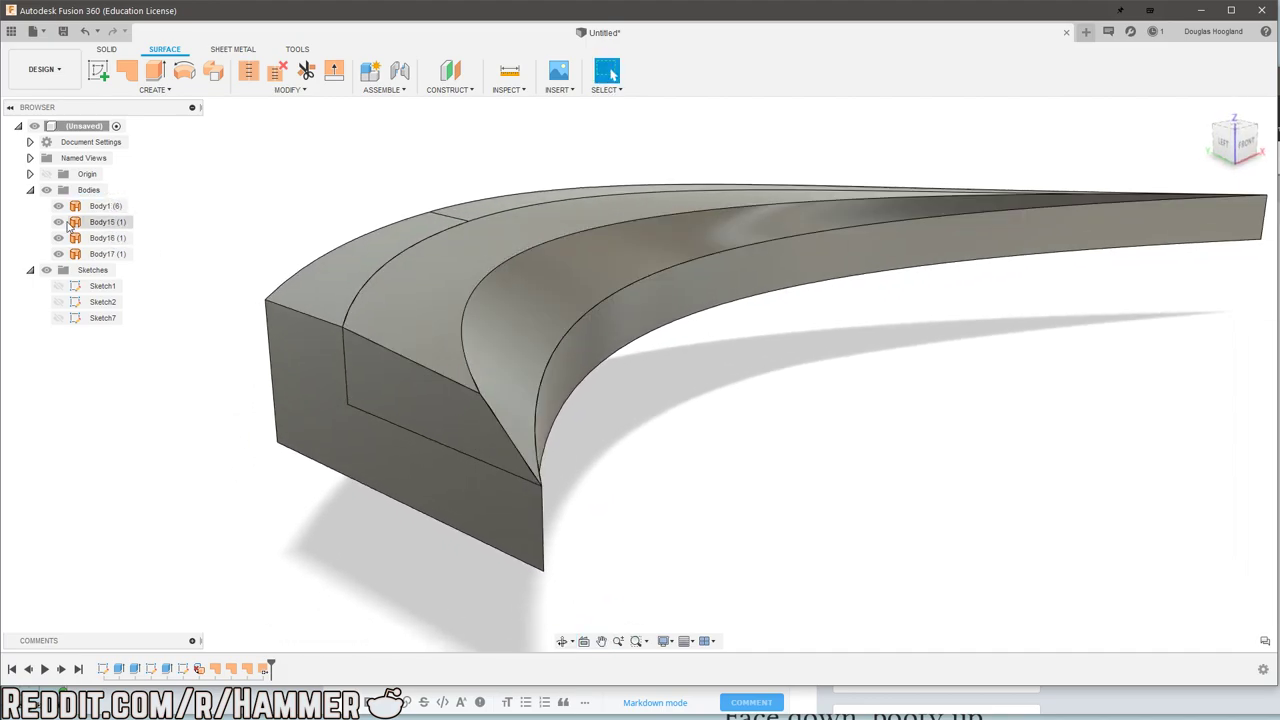
Step: Hide and show the four surface bodies again to review the separate patches
left_click(60, 207)
left_click(60, 223)
left_click(60, 239)
left_click(60, 255)
left_click(62, 240)
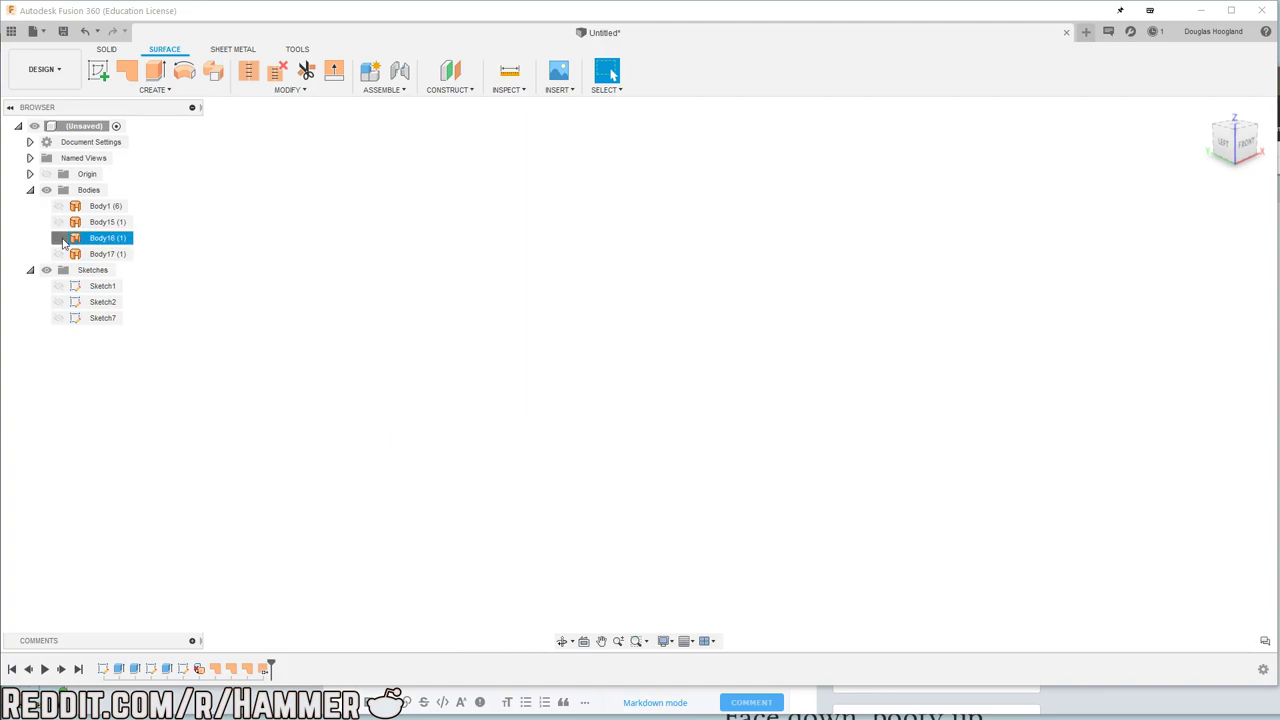
left_click(60, 223)
left_click(60, 207)
left_click(59, 255)
scroll(681, 446, "down", 3)
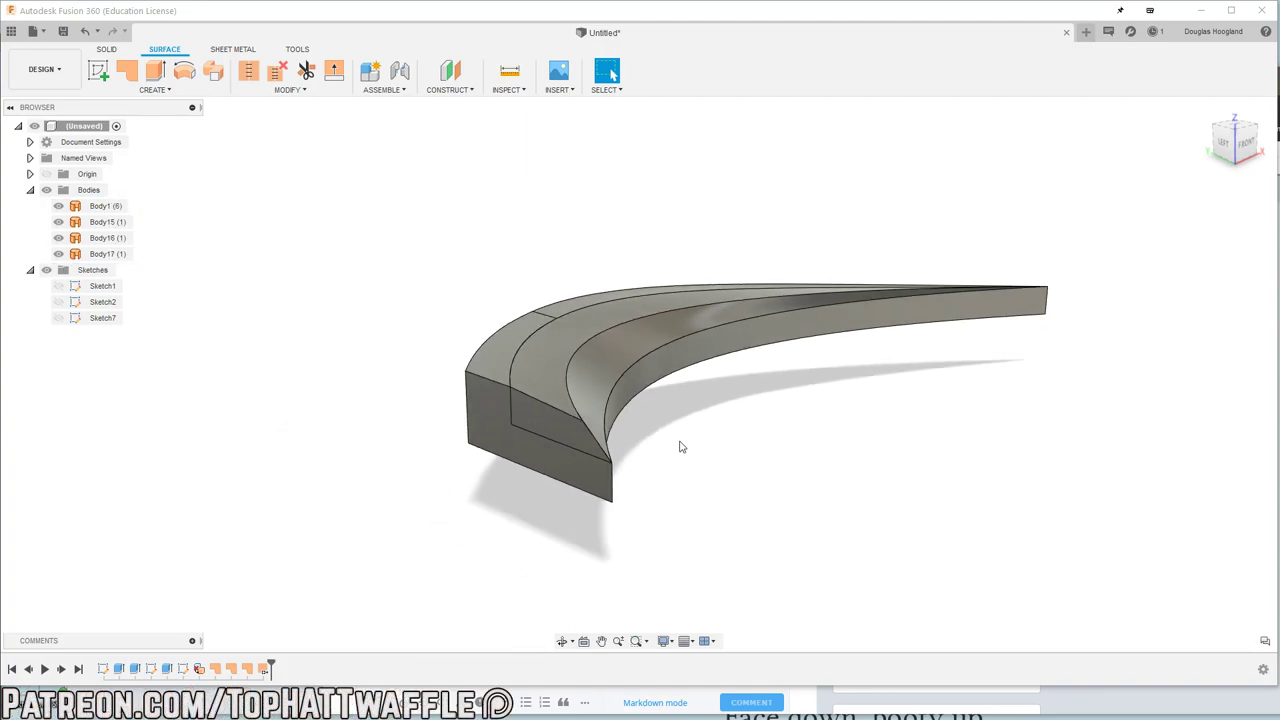
Step: Stitch all four surface bodies together with a 2.256 mm tolerance and the New Body operation
middle_click_drag(646, 451, 541, 490)
left_click(248, 74)
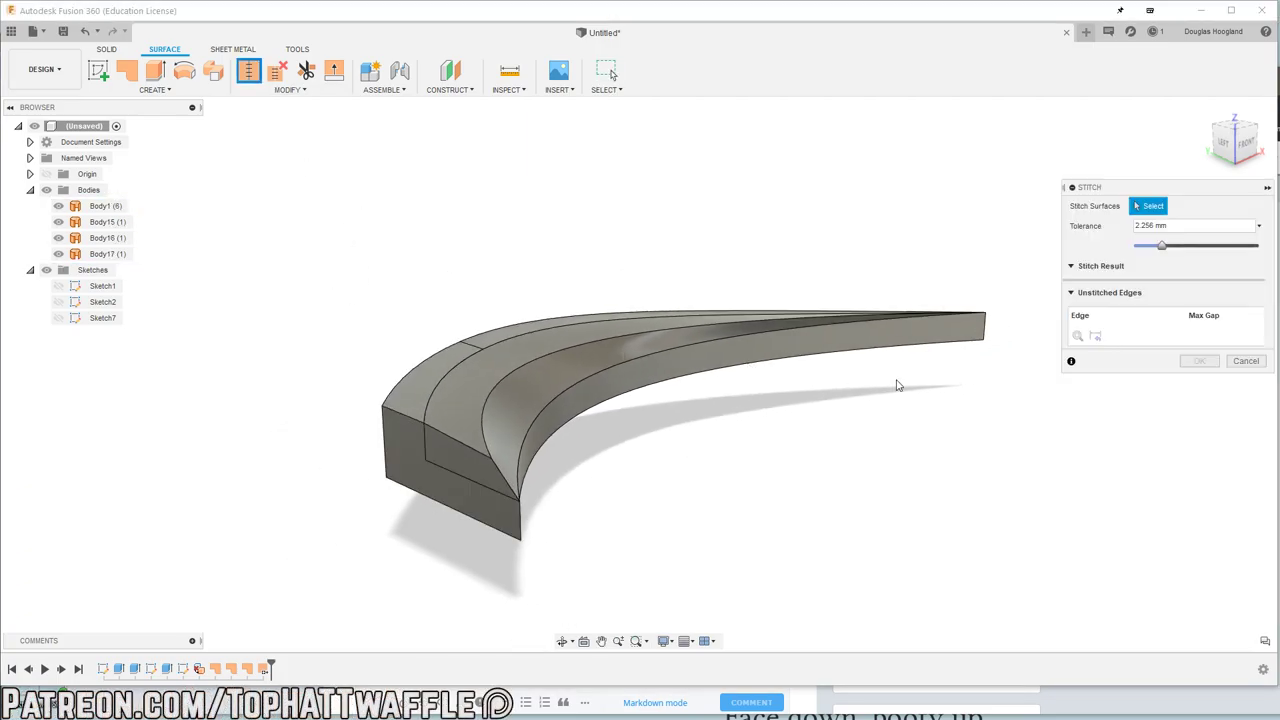
left_click_drag(1017, 241, 320, 535)
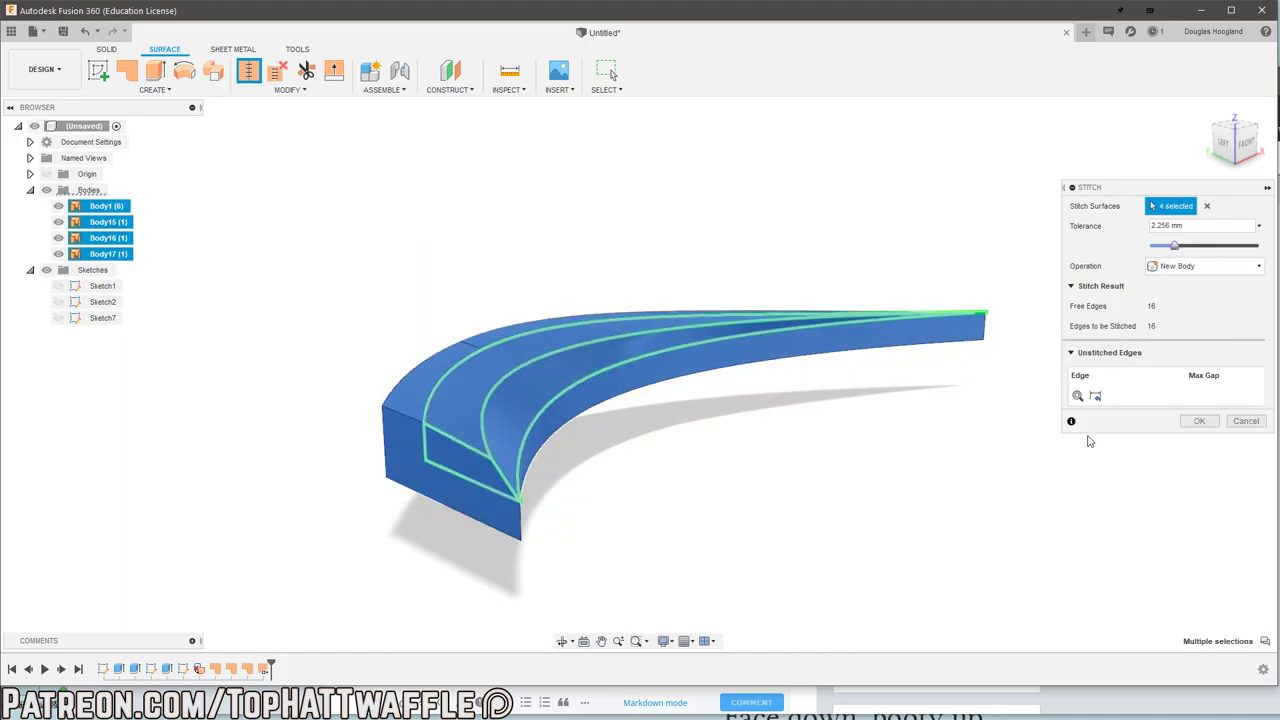
left_click(1172, 266)
left_click(1183, 266)
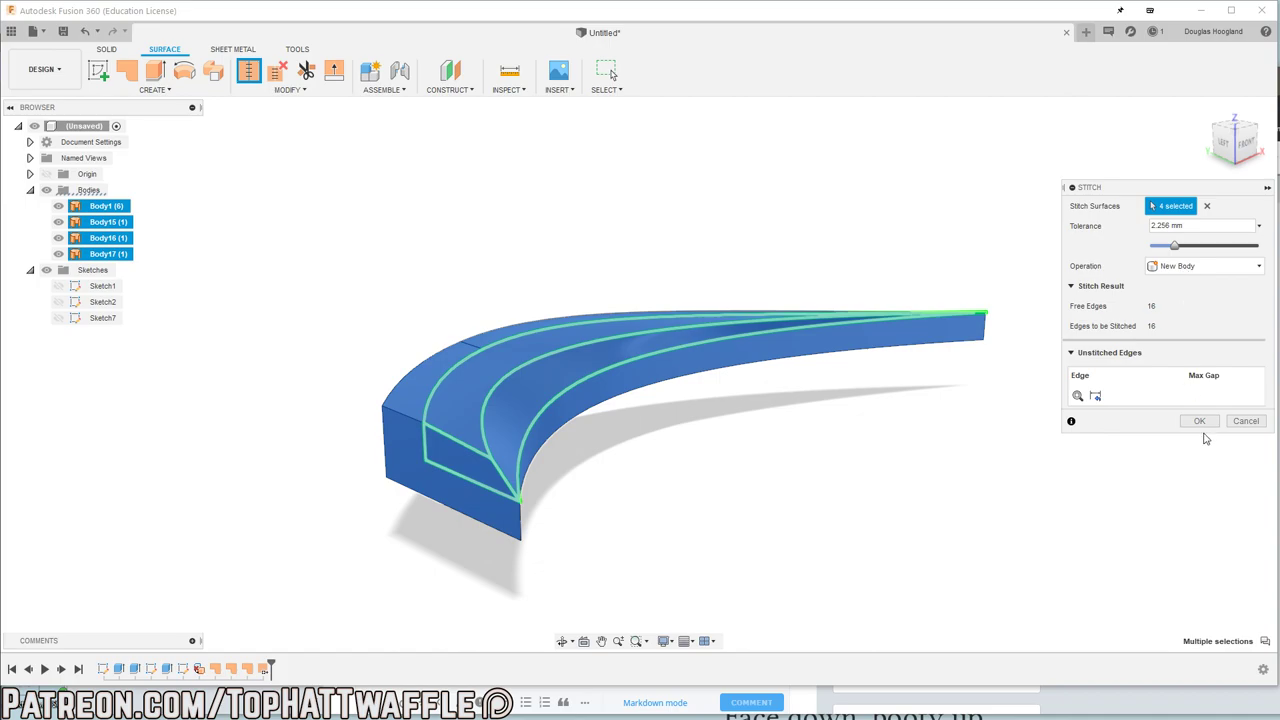
left_click(1199, 422)
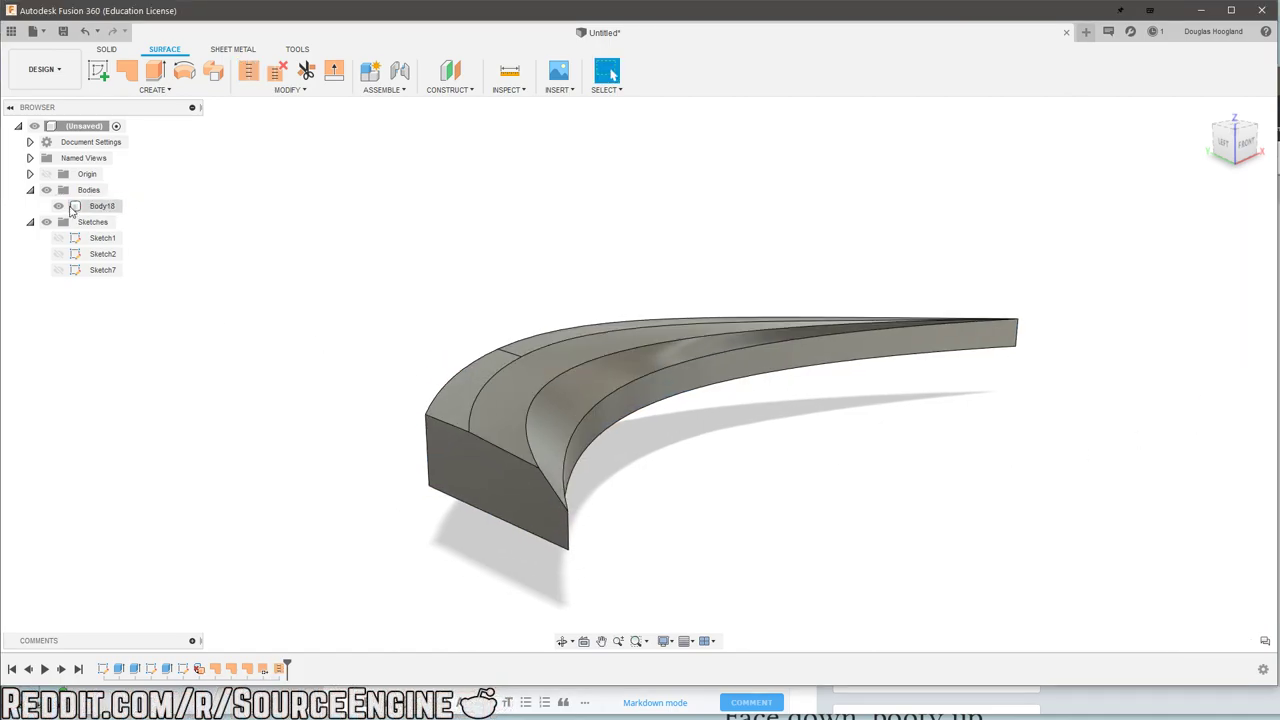
Step: Section the stitched body parallel to its wide end face to check whether it is solid, and hide the analysis
left_click(59, 206)
left_click(59, 206)
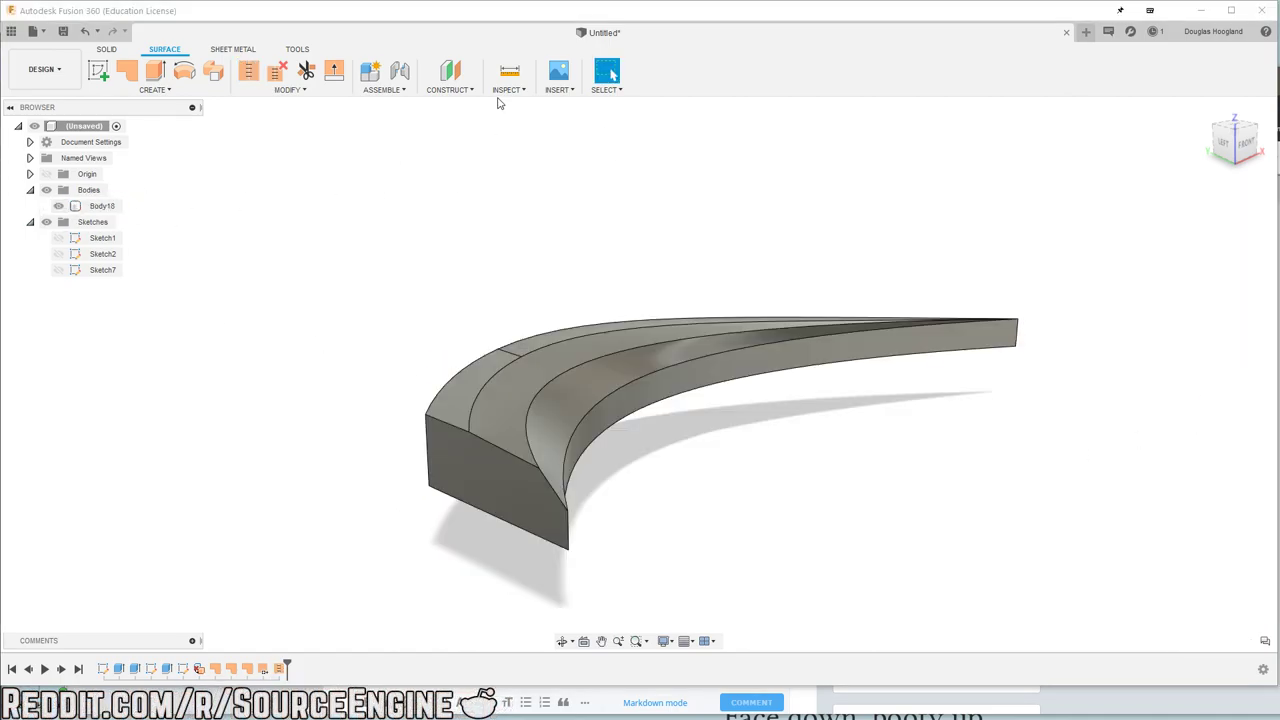
left_click(507, 89)
left_click(550, 234)
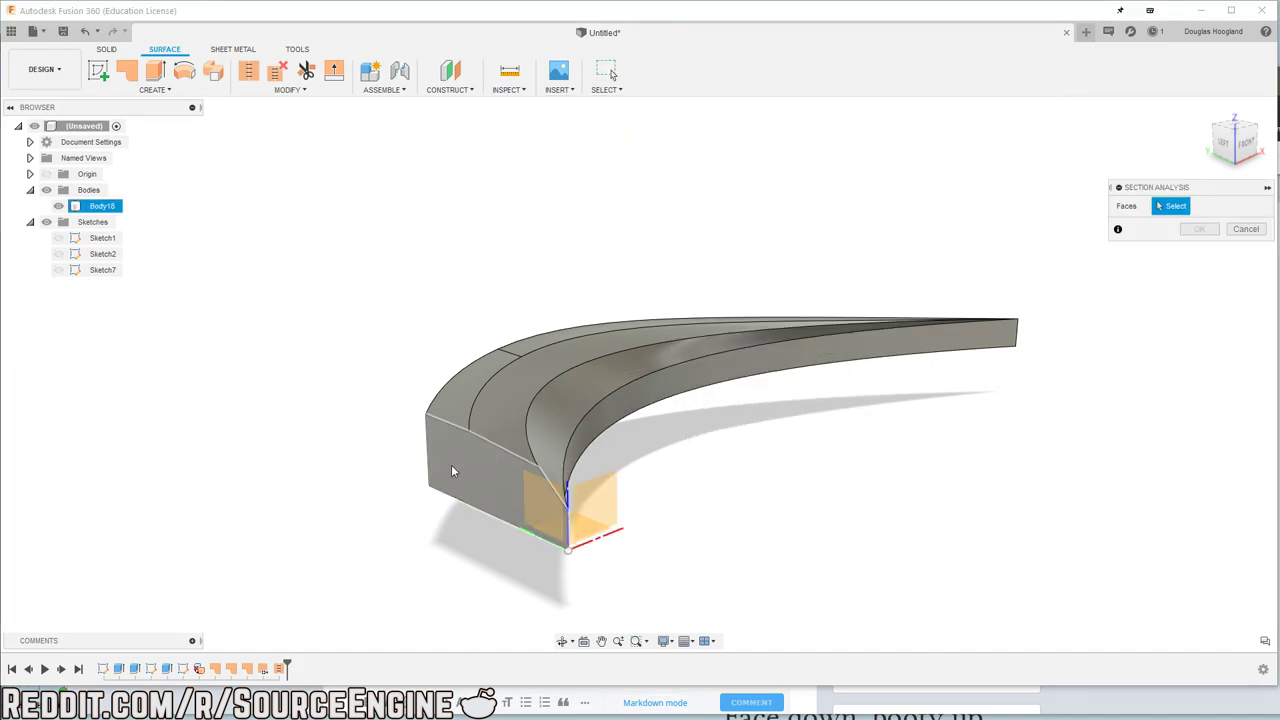
left_click(451, 470)
left_click_drag(421, 475, 460, 580)
left_click(1199, 332)
middle_click_drag(861, 483, 897, 436)
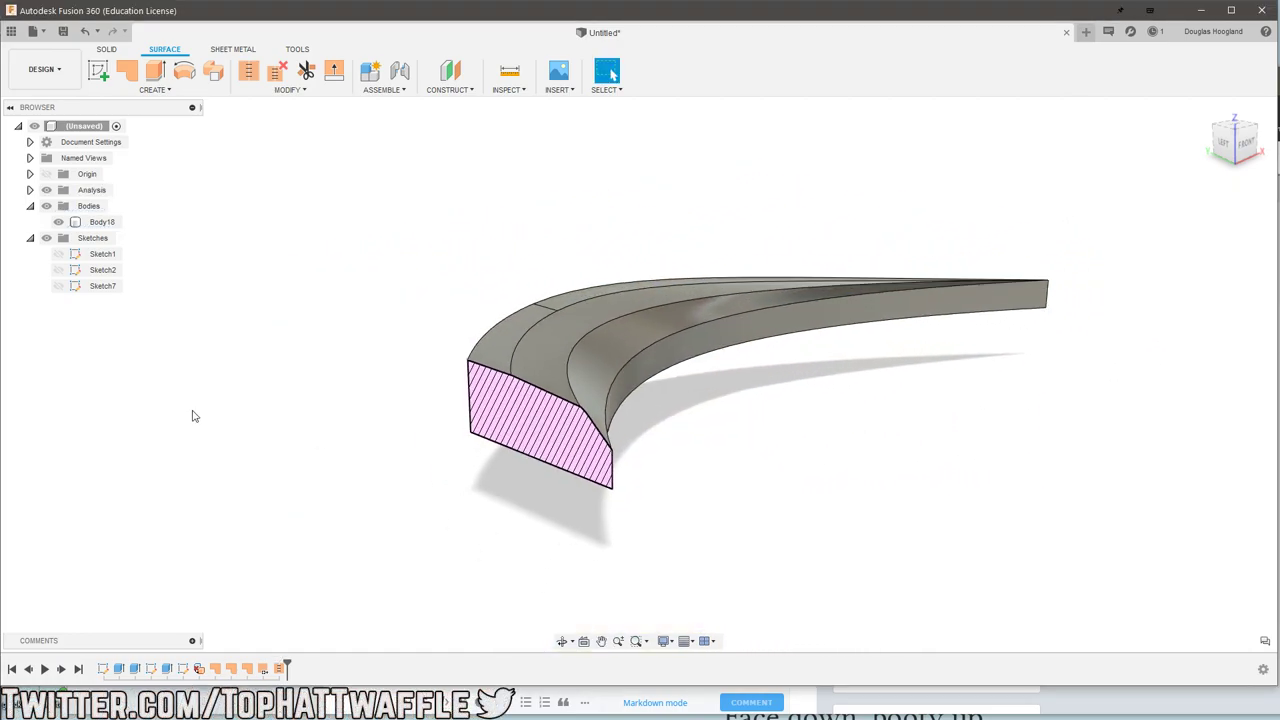
left_click(47, 190)
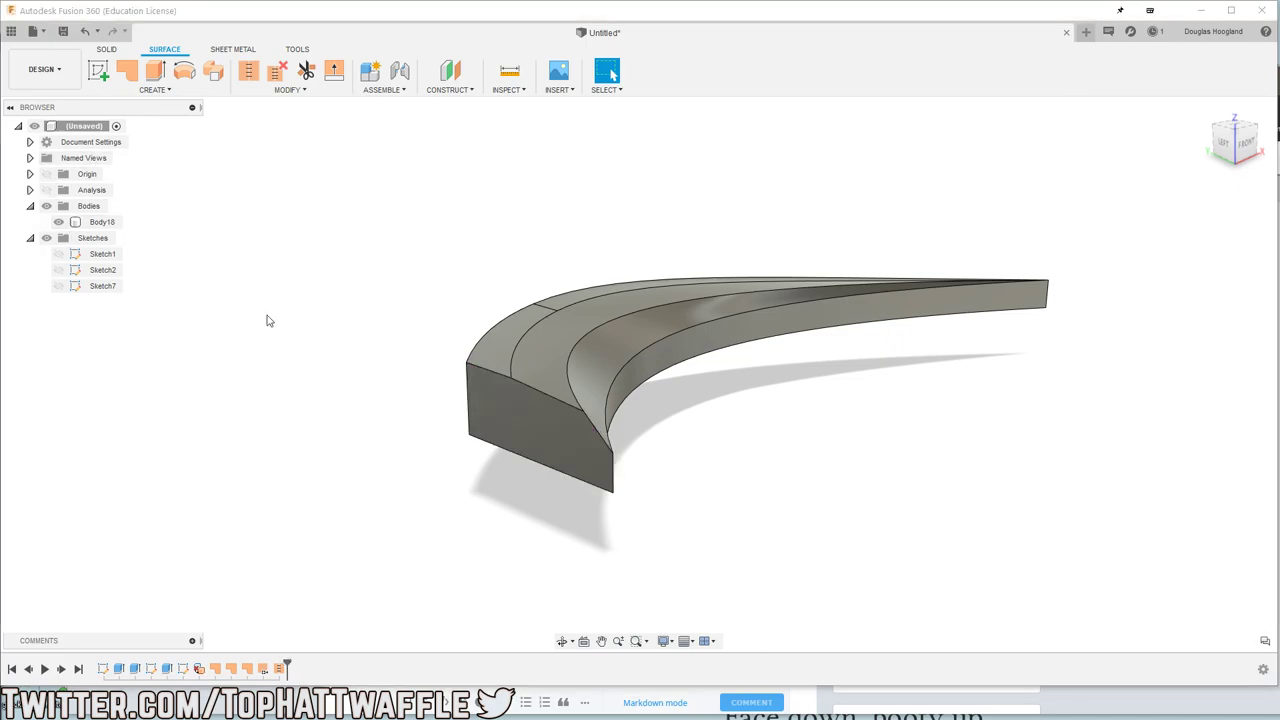
Step: In Sketch7, raise the spline's middle fit point about 6 mm, shift it about 5.7 mm toward the concave side, and finish the sketch
middle_click_drag(346, 513, 325, 533)
double_click(184, 669)
middle_click_drag(514, 350, 620, 440, "shift")
left_click(497, 270)
left_click(495, 270)
key("m")
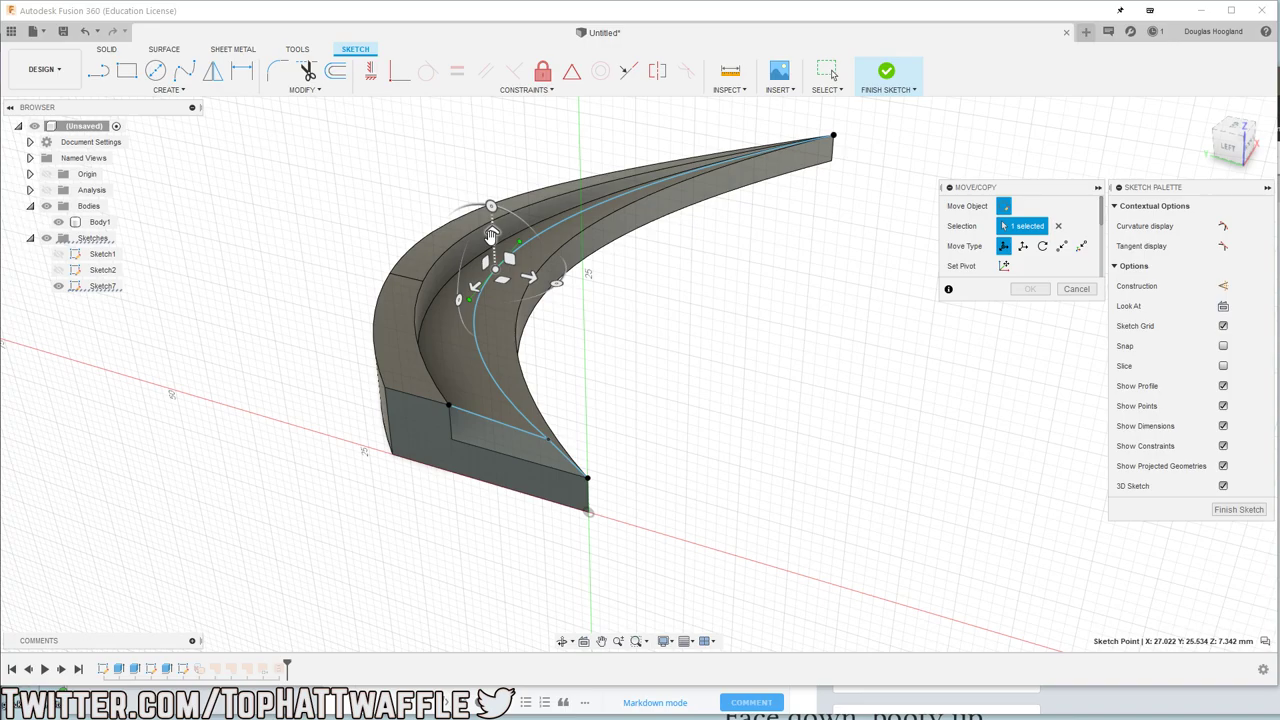
left_click_drag(491, 236, 489, 184)
middle_click_drag(522, 247, 523, 219, "shift")
left_click_drag(532, 328, 569, 332)
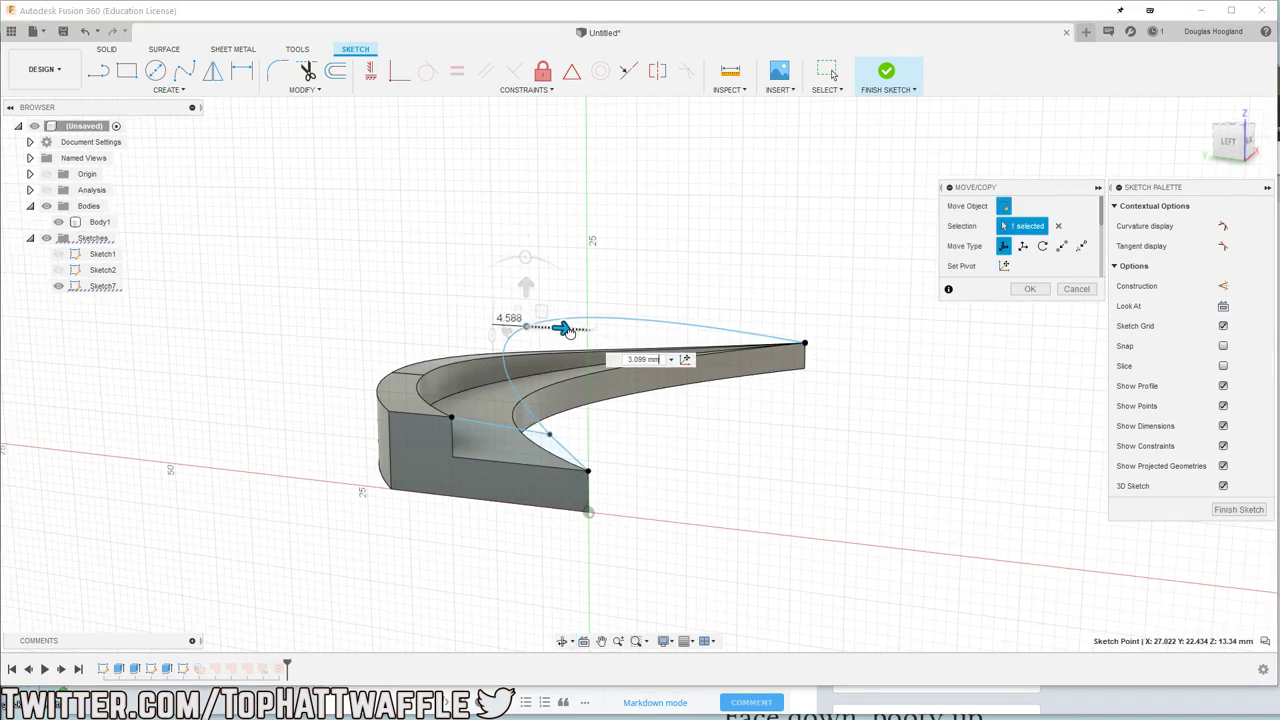
left_click(1026, 290)
left_click(886, 72)
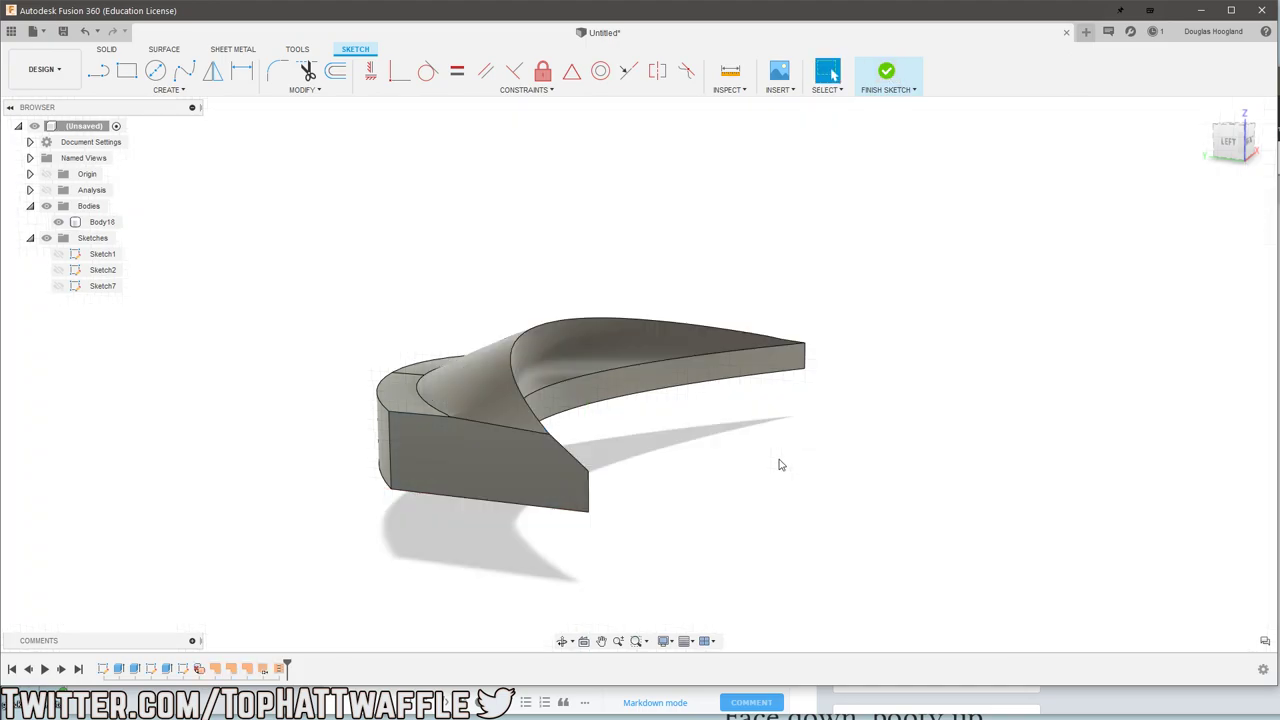
Step: Edit Sketch7 again, move the spline's middle fit point back down over the recess, and finish the sketch to update the bevel
mouse_move(527, 398)
middle_mouse_down("shift")
mouse_move(577, 385)
mouse_move(519, 400)
mouse_move(530, 392)
middle_mouse_up("shift")
double_click(184, 671)
left_click(514, 381)
key("m")
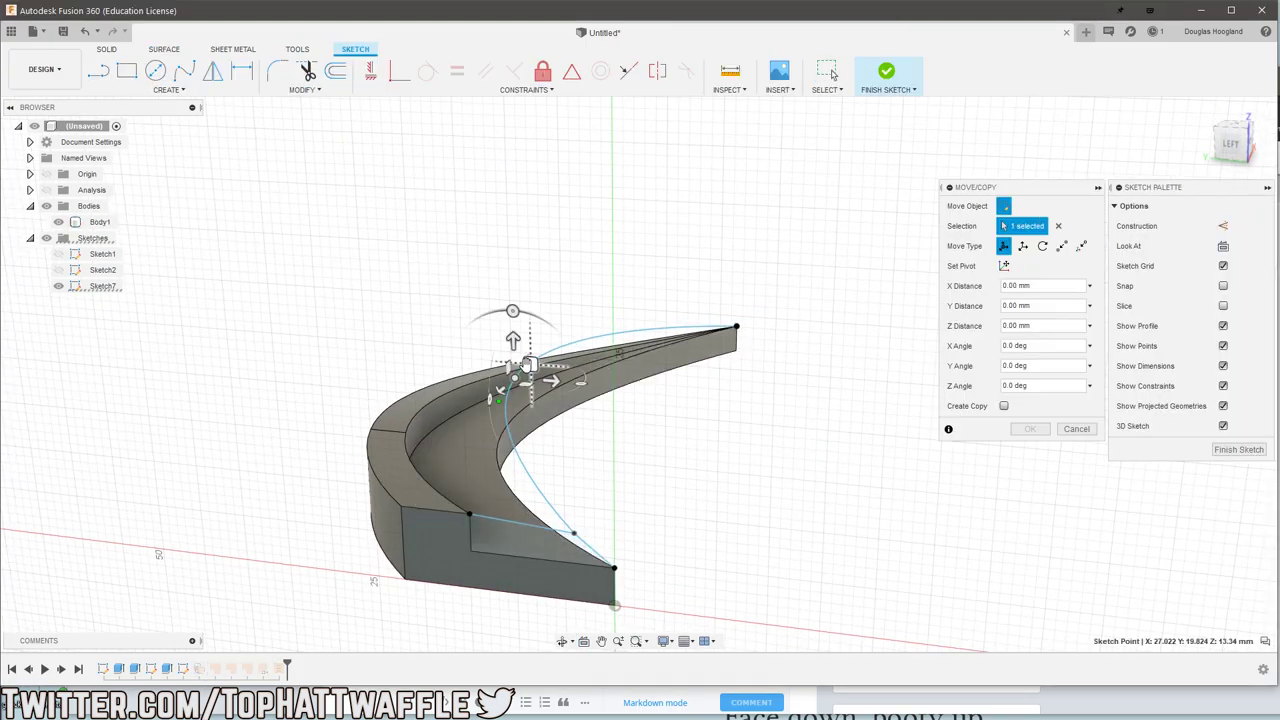
left_click_drag(527, 364, 491, 406)
middle_click_drag(504, 412, 486, 386, "shift")
left_click(1040, 432)
middle_click_drag(686, 549, 604, 576, "shift")
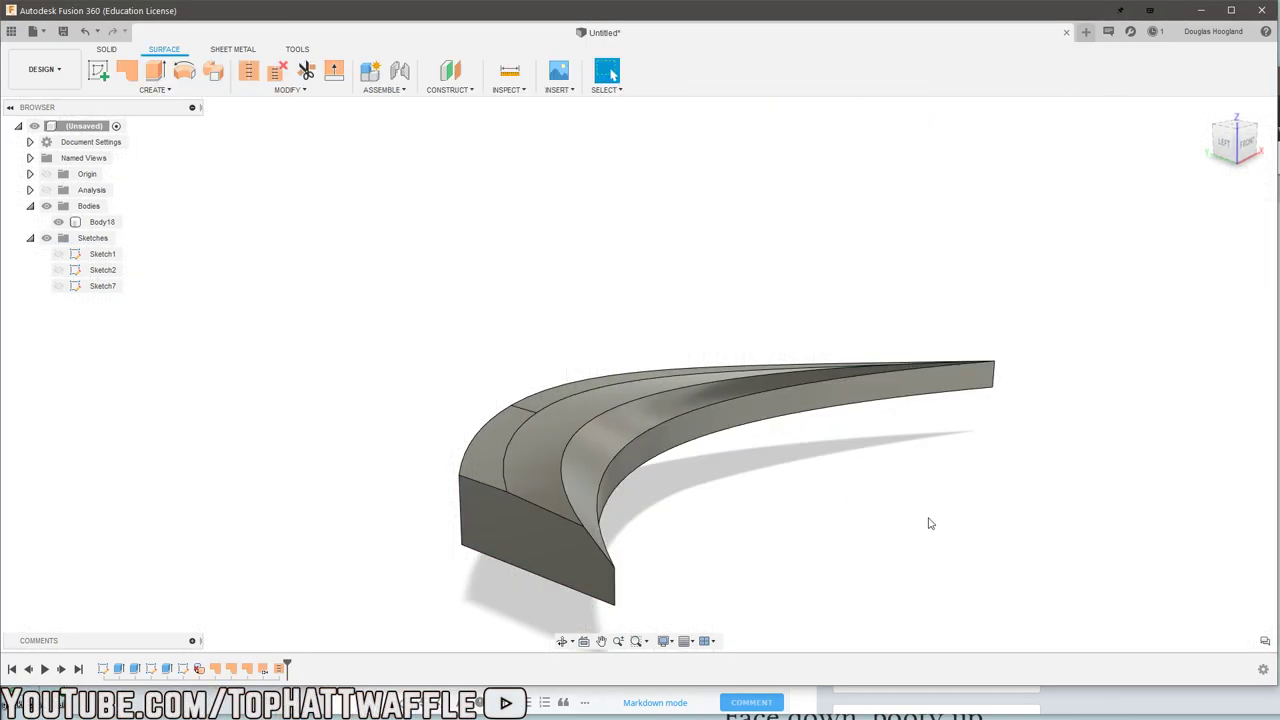
mouse_move(929, 523)
middle_mouse_down("shift")
mouse_move(666, 423)
mouse_move(603, 426)
mouse_move(757, 425)
mouse_move(742, 431)
middle_mouse_up("shift")
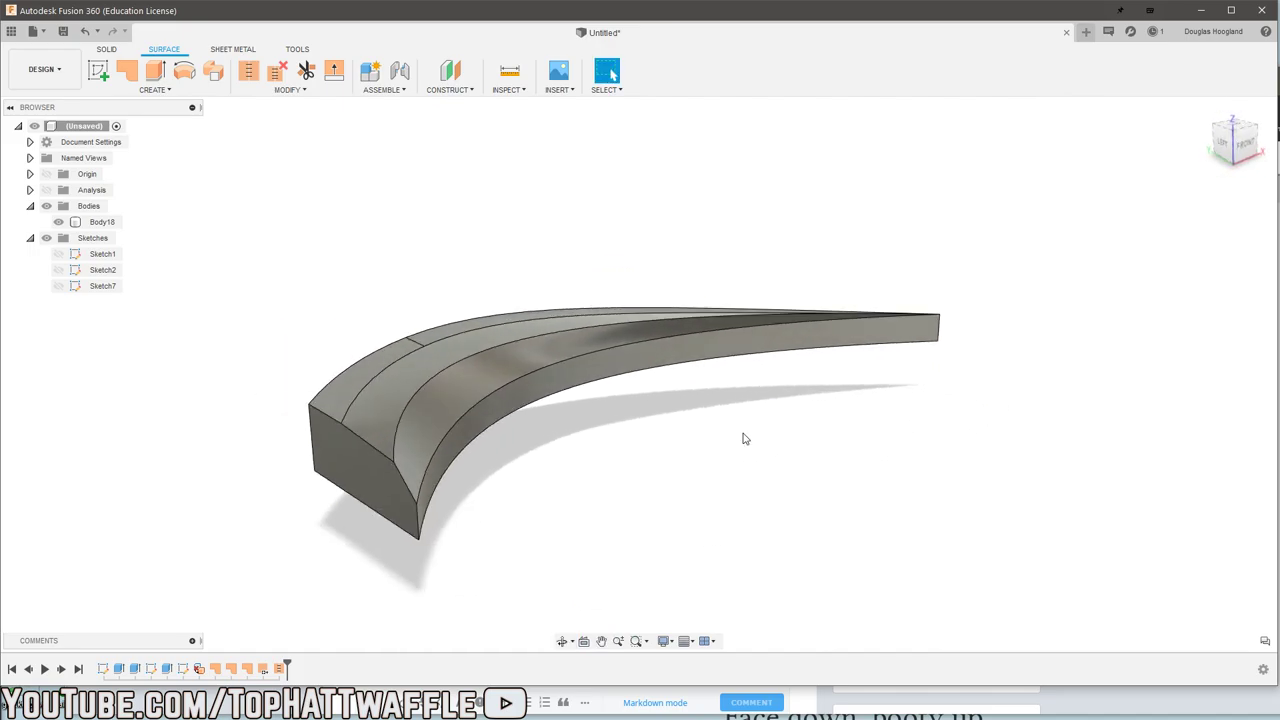
middle_click_drag(703, 447, 742, 455)
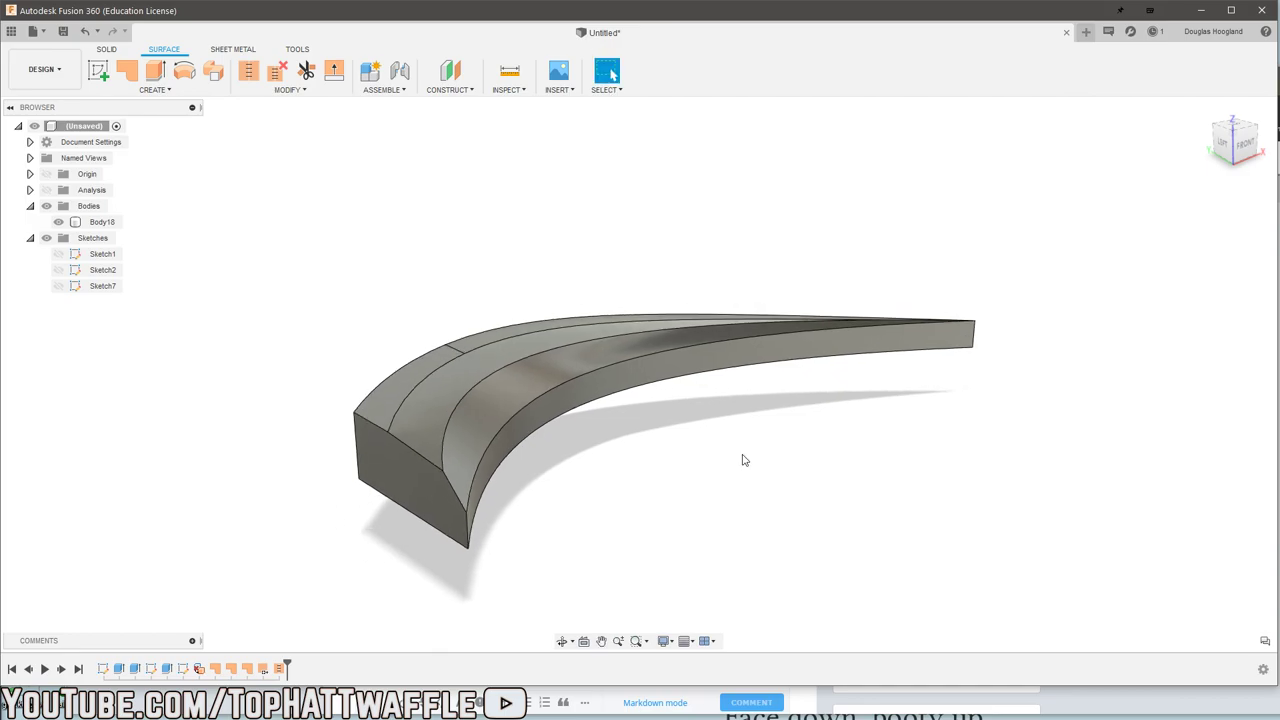